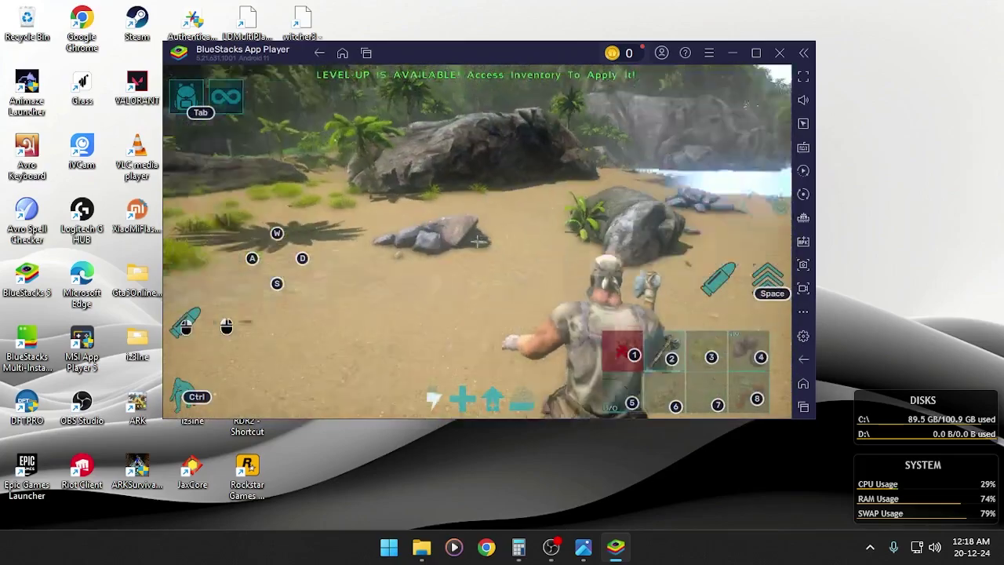
key(w)
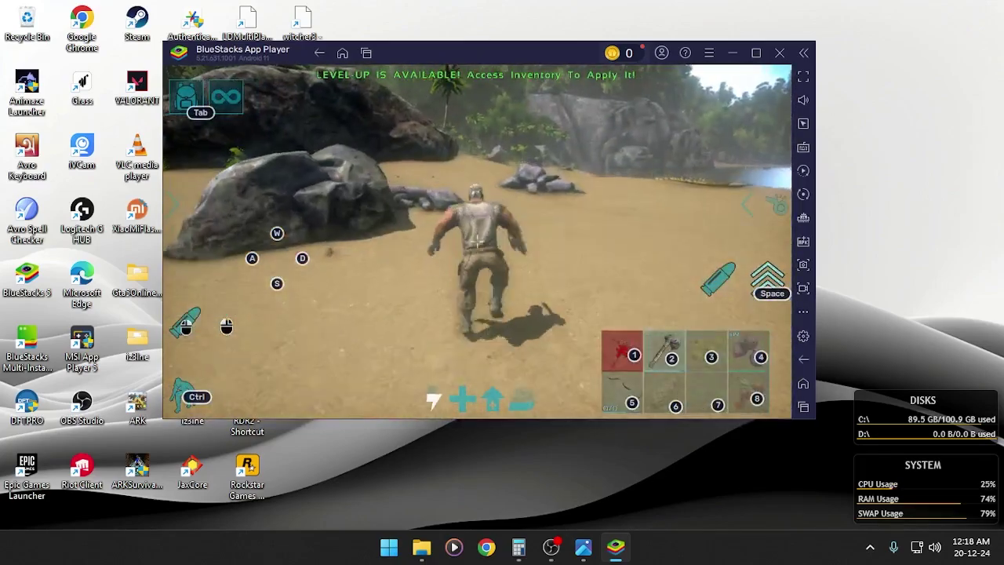
key(w)
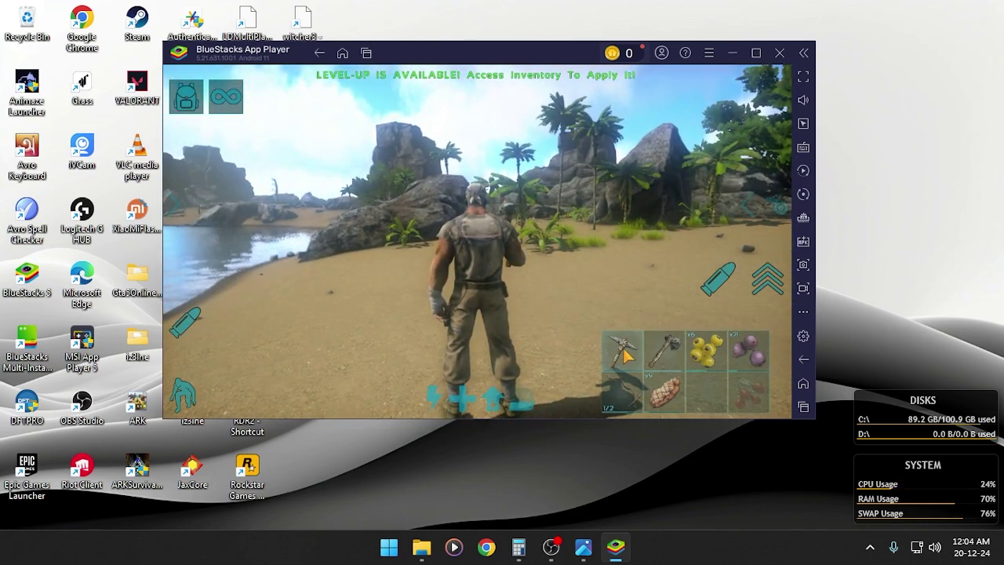
click(676, 355)
click(676, 354)
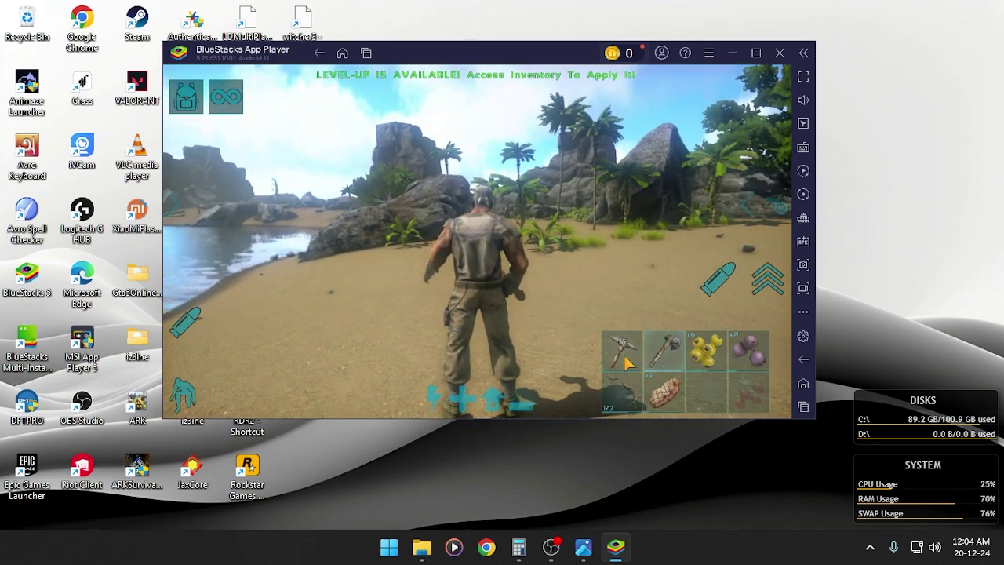
Look over the character's inventory and close it.
click(188, 99)
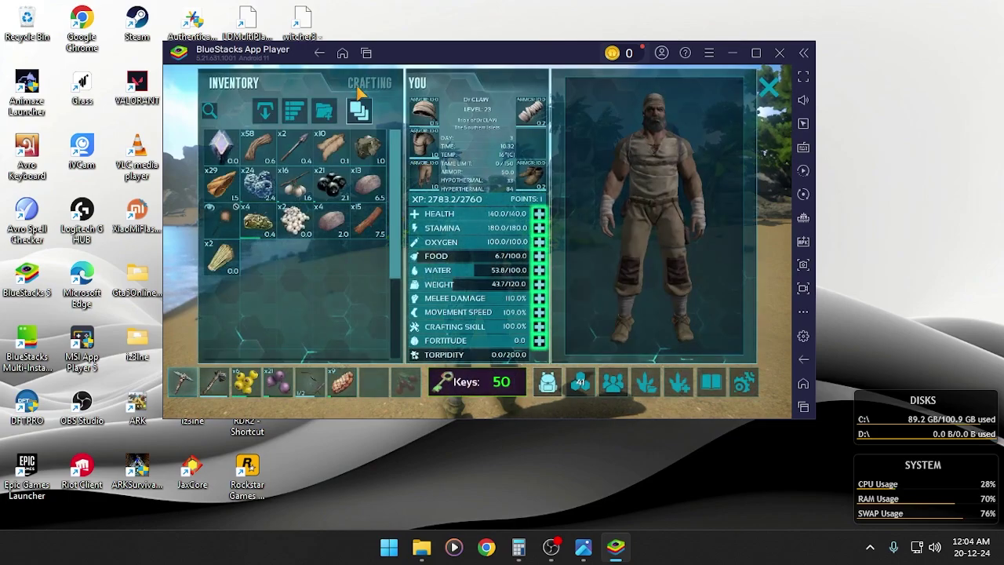
key(Escape)
Review the game's audio, graphics, interface, gameplay and controls options, and resume the game.
key(Escape)
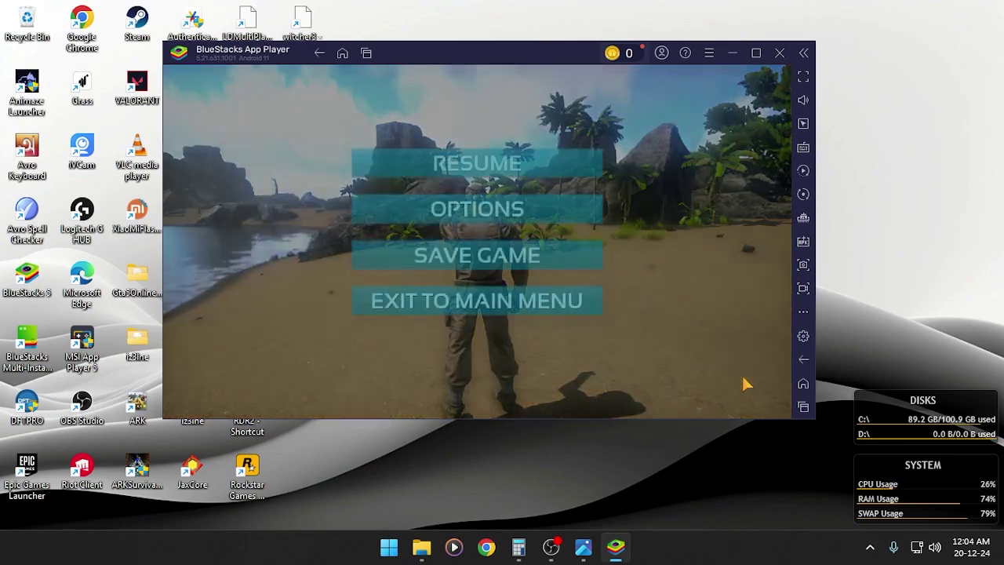
click(479, 226)
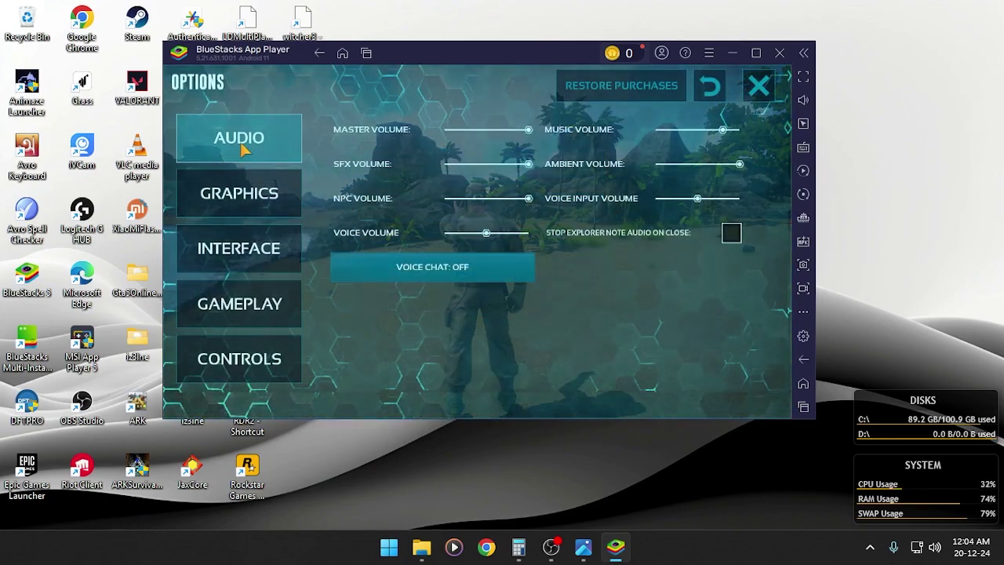
click(253, 186)
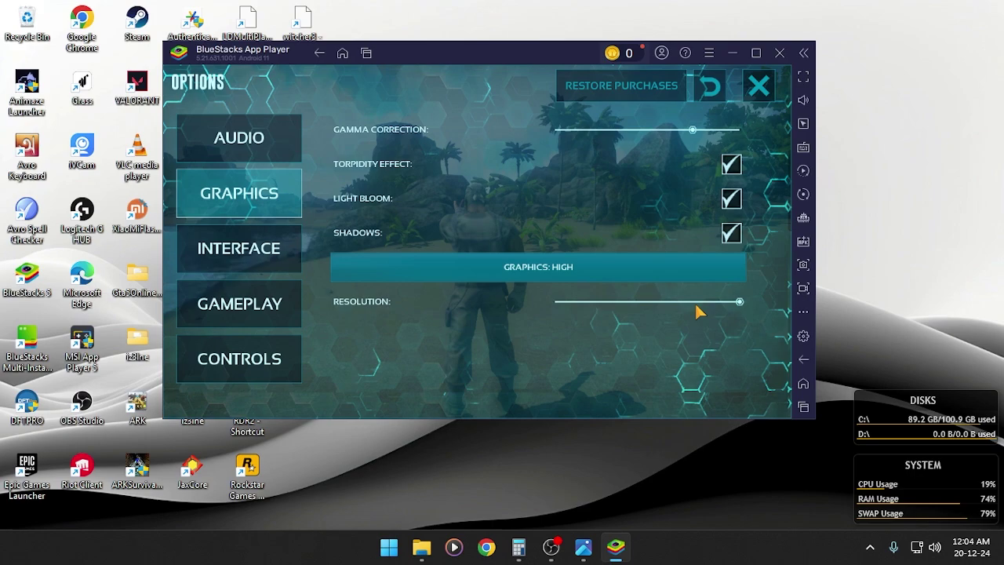
drag(734, 304, 570, 298)
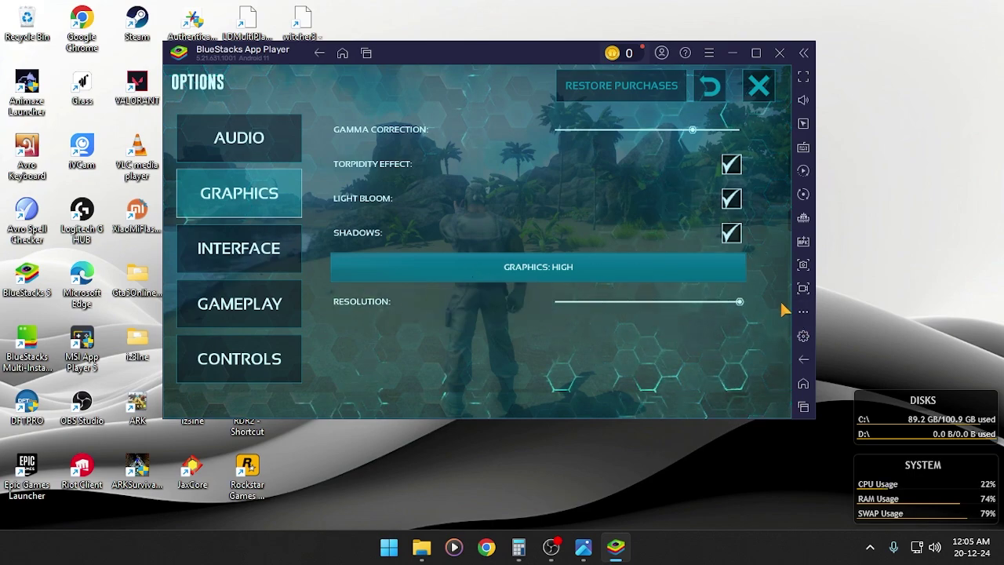
click(247, 255)
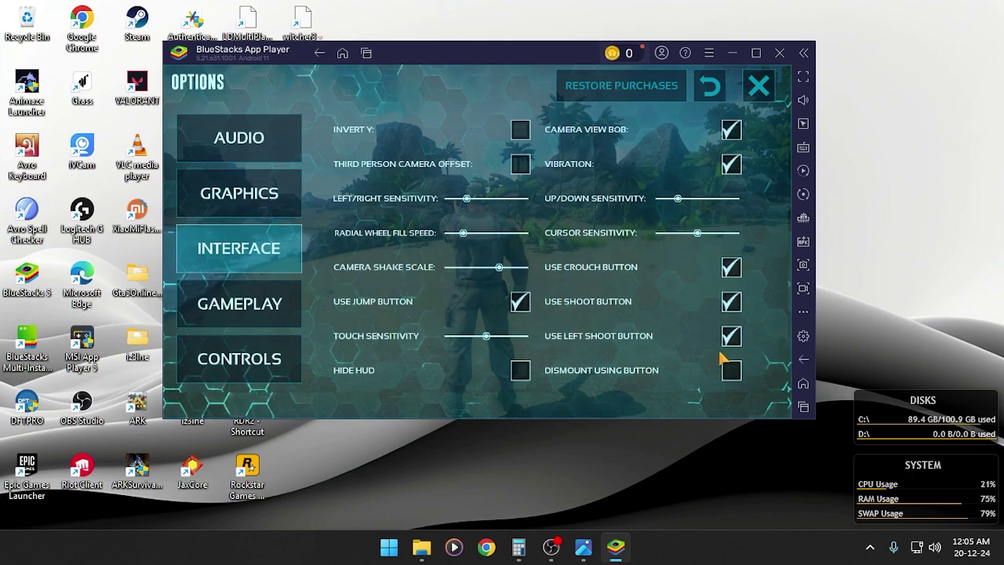
click(226, 305)
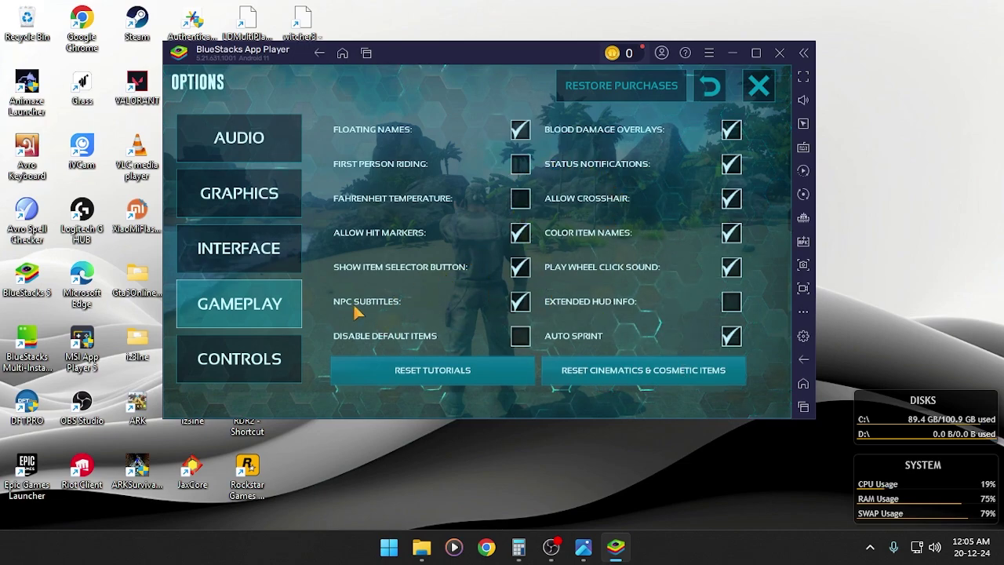
click(235, 357)
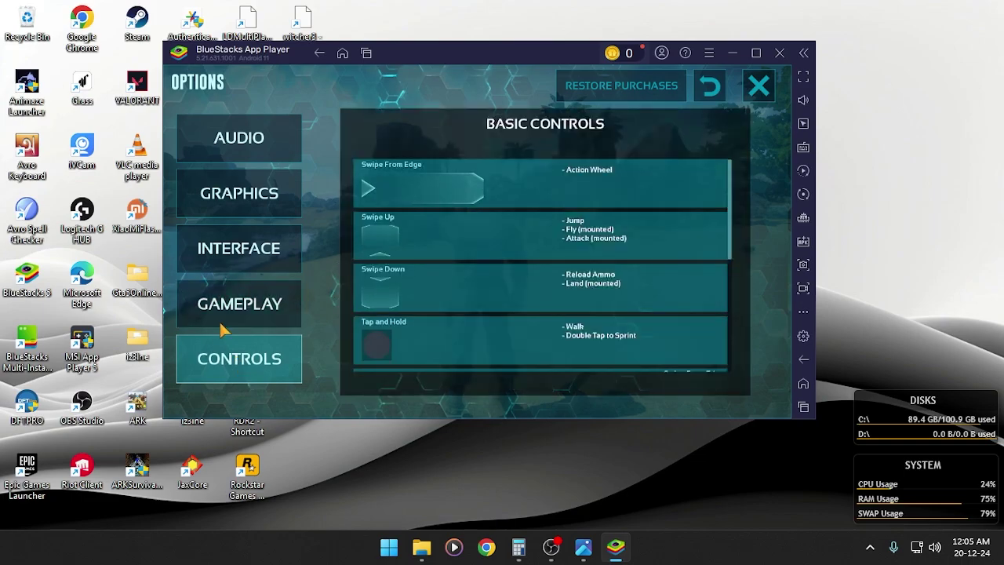
click(235, 306)
click(264, 136)
click(760, 85)
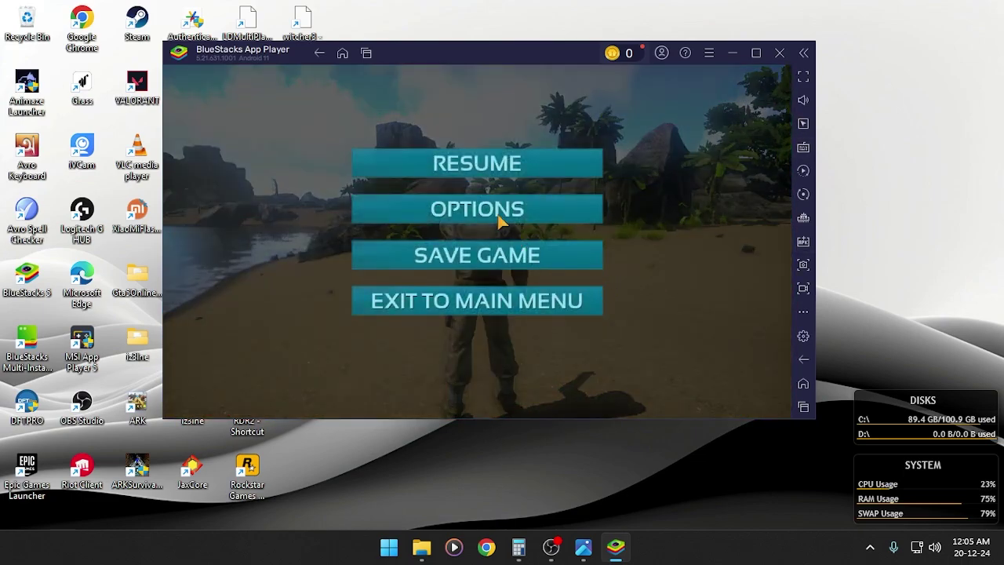
click(500, 222)
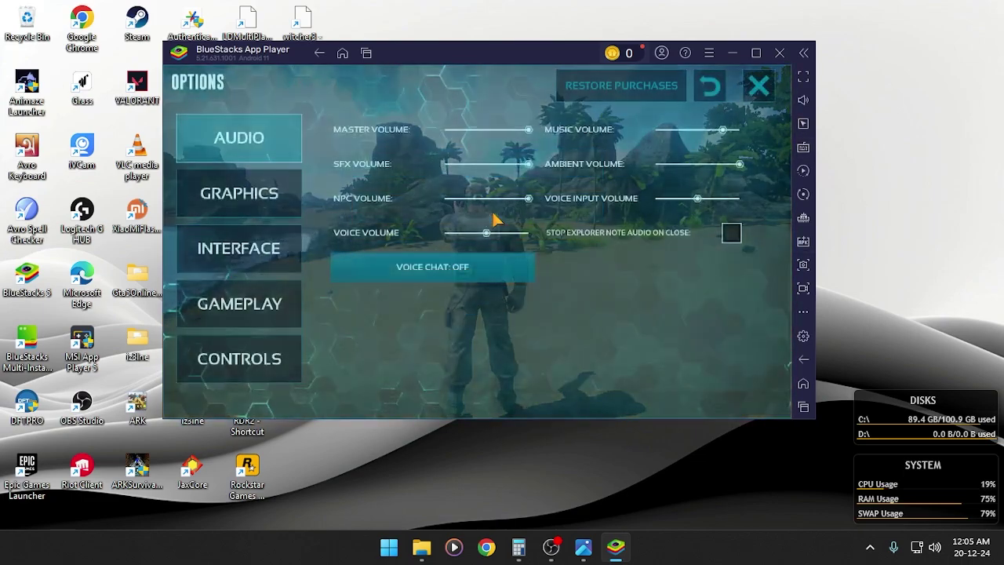
click(760, 84)
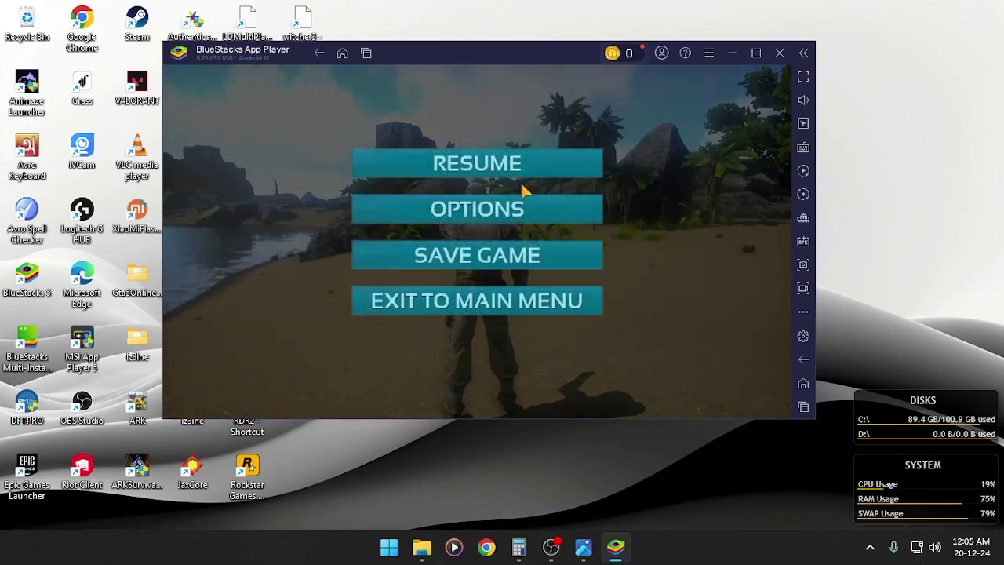
click(520, 169)
Open the controls editor and place tap spots on the four upper hotbar slots, bound to keys 1 to 4.
click(803, 148)
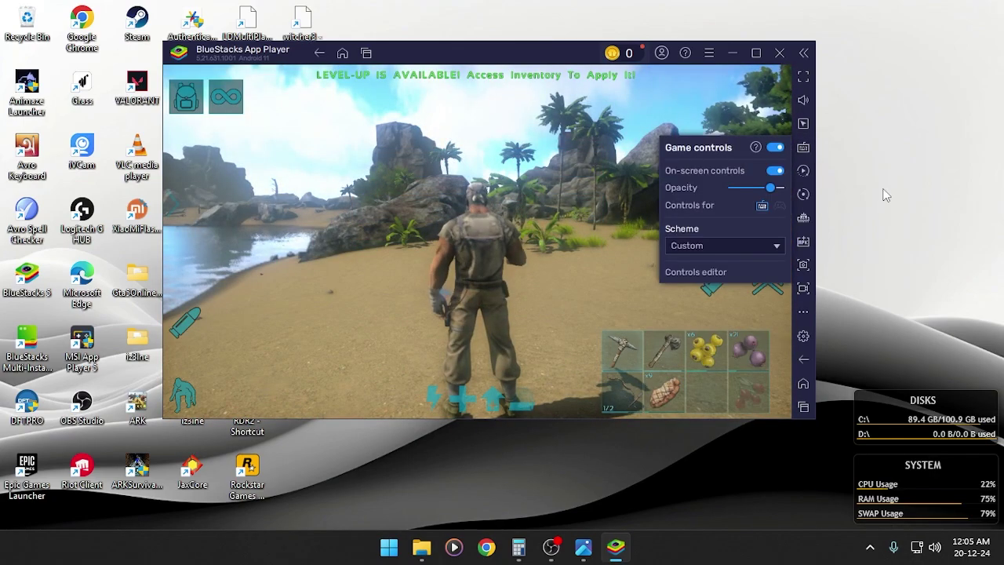
click(709, 273)
click(848, 181)
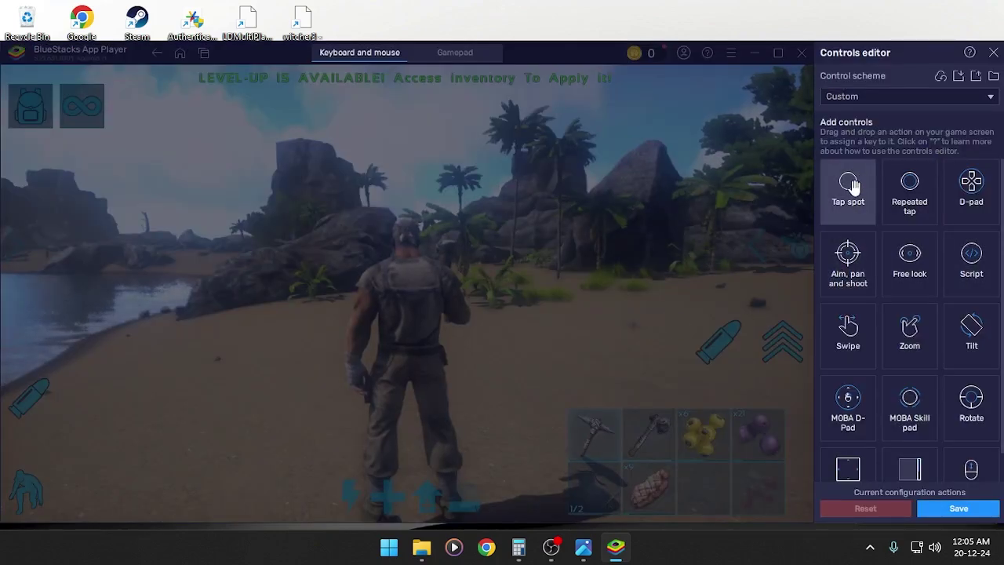
click(597, 428)
key(2)
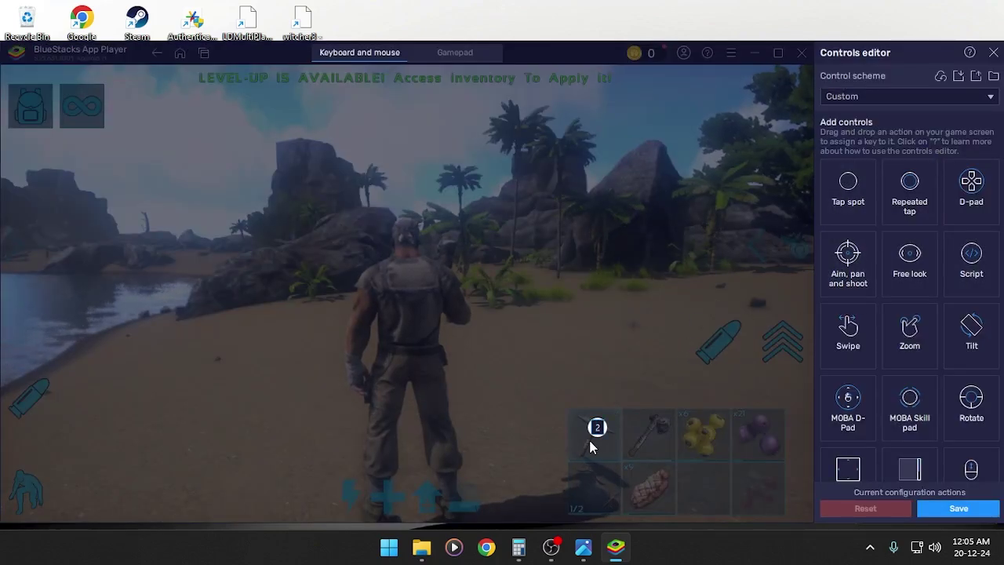
click(645, 430)
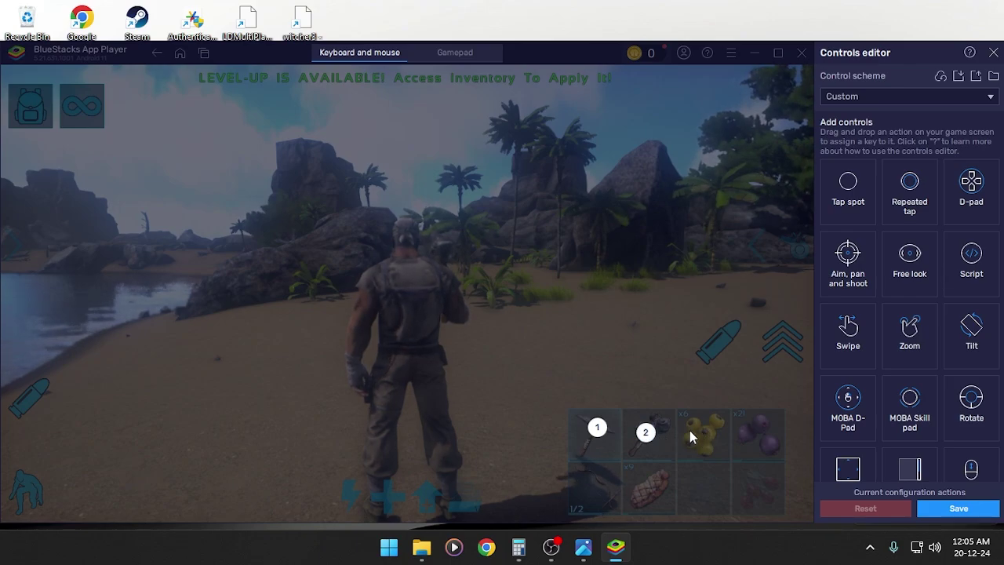
click(760, 431)
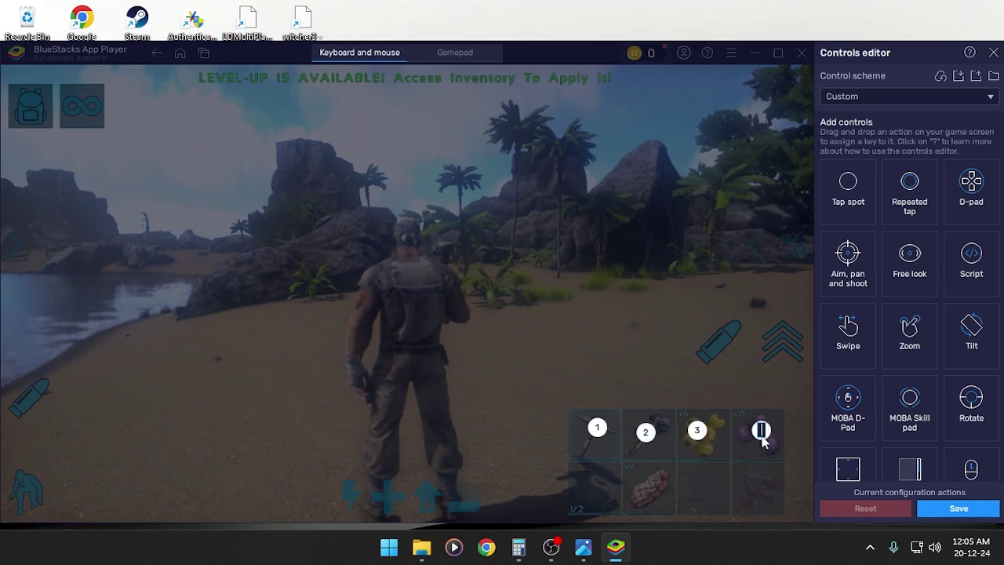
Place tap spots on the four lower hotbar slots, bound to keys 5 to 8.
click(595, 489)
key(5)
click(655, 492)
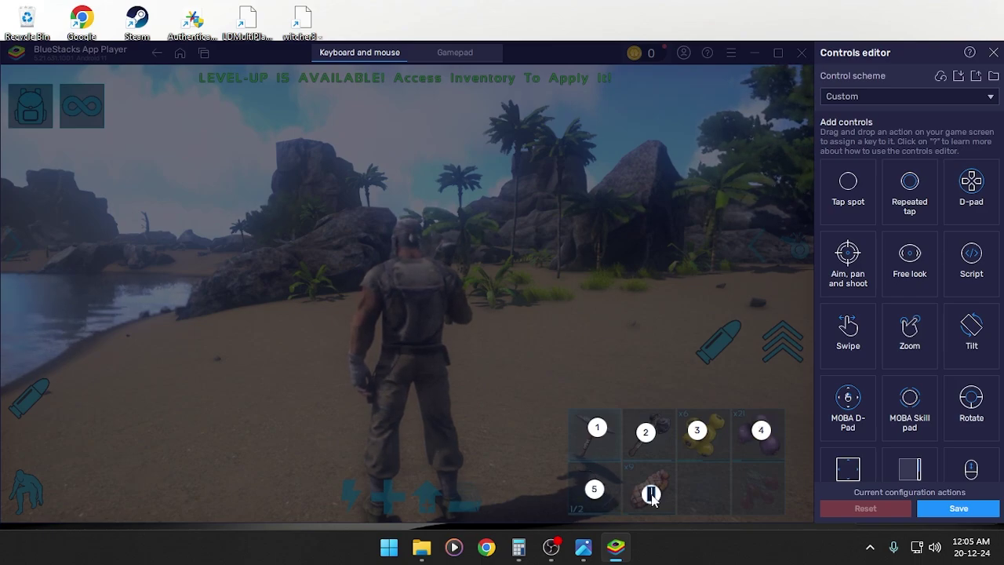
key(6)
click(706, 494)
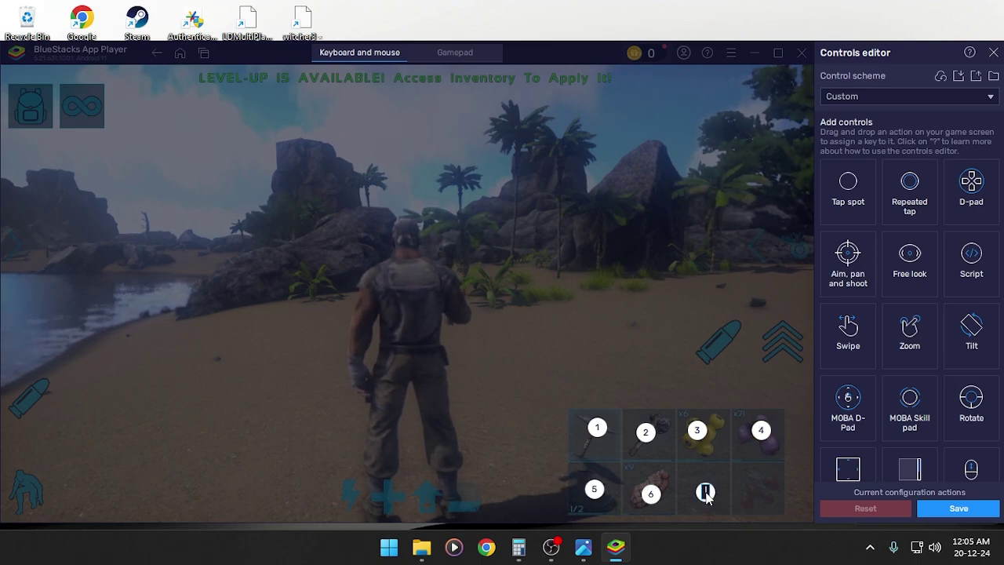
click(756, 484)
key(8)
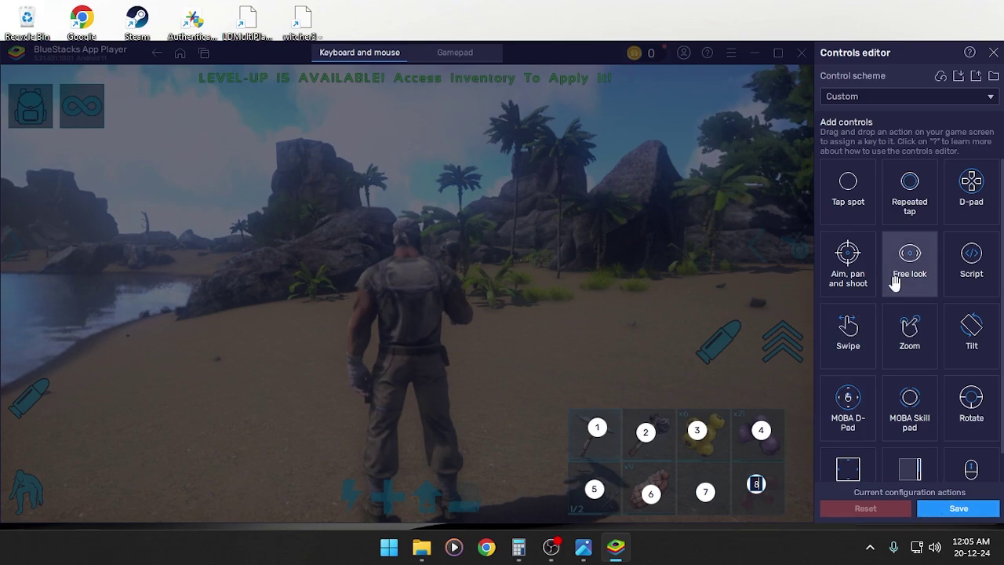
Add tap spots binding the inventory backpack to Tab and the jump arrows to Space.
click(31, 115)
key(i)
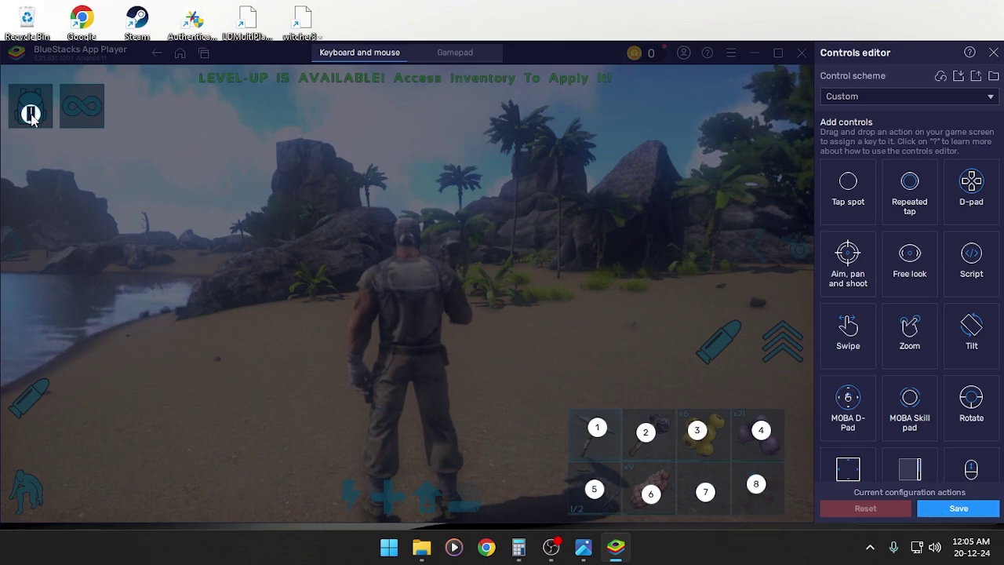
key(Tab)
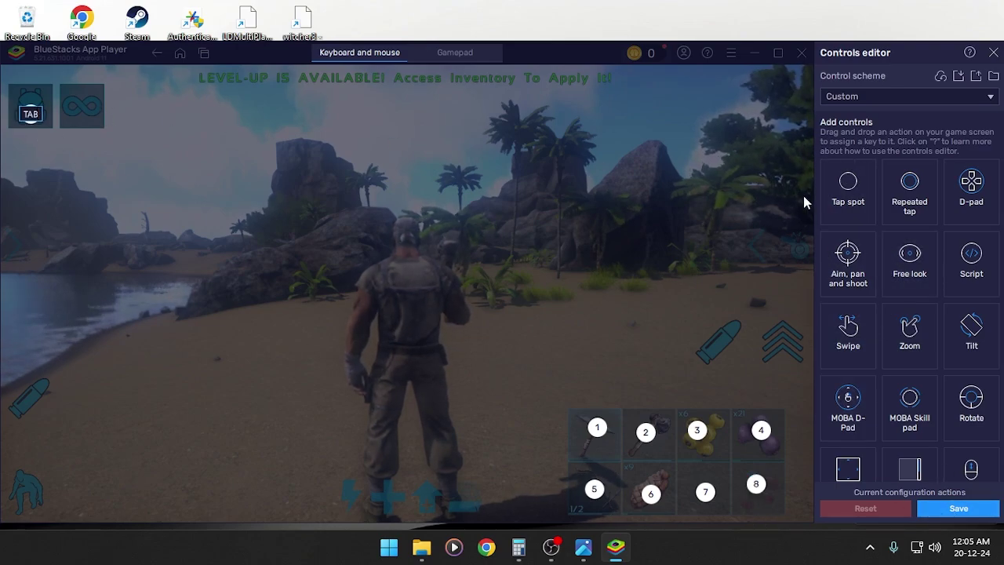
click(779, 351)
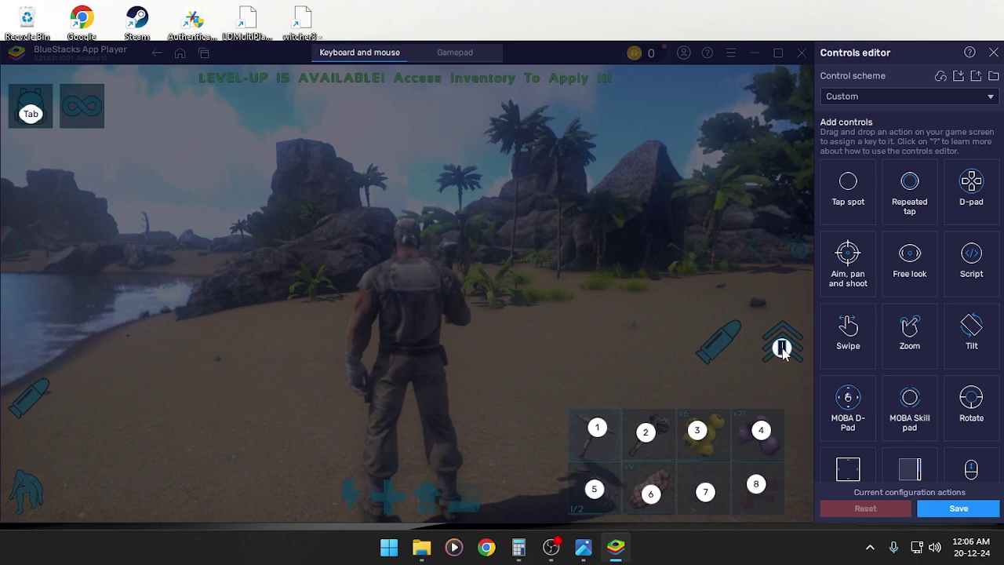
key(space)
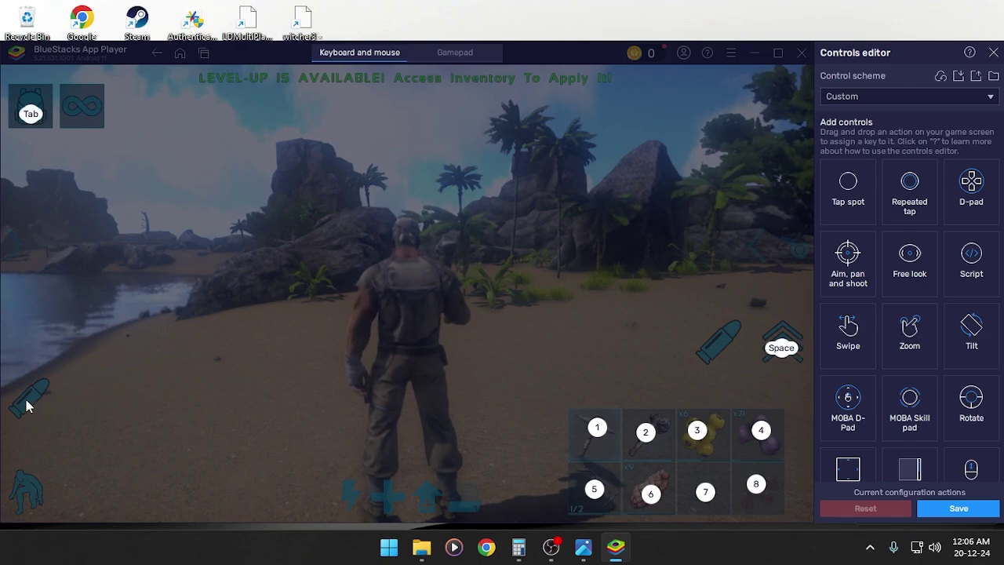
Add tap spots binding the left shoot button to the right mouse button and the crouch button to Ctrl.
click(29, 400)
right_click(28, 402)
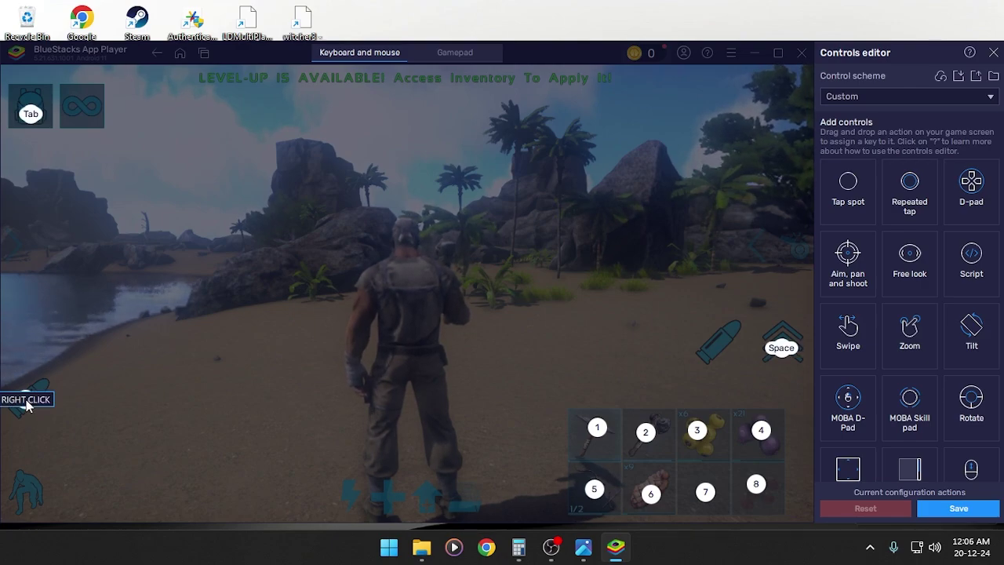
click(25, 484)
click(25, 485)
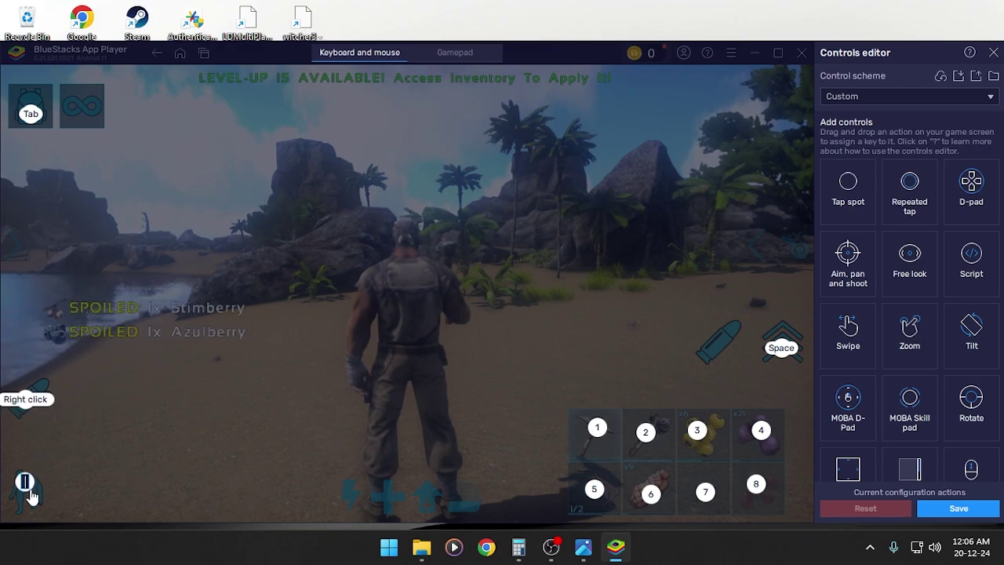
key(ctrl)
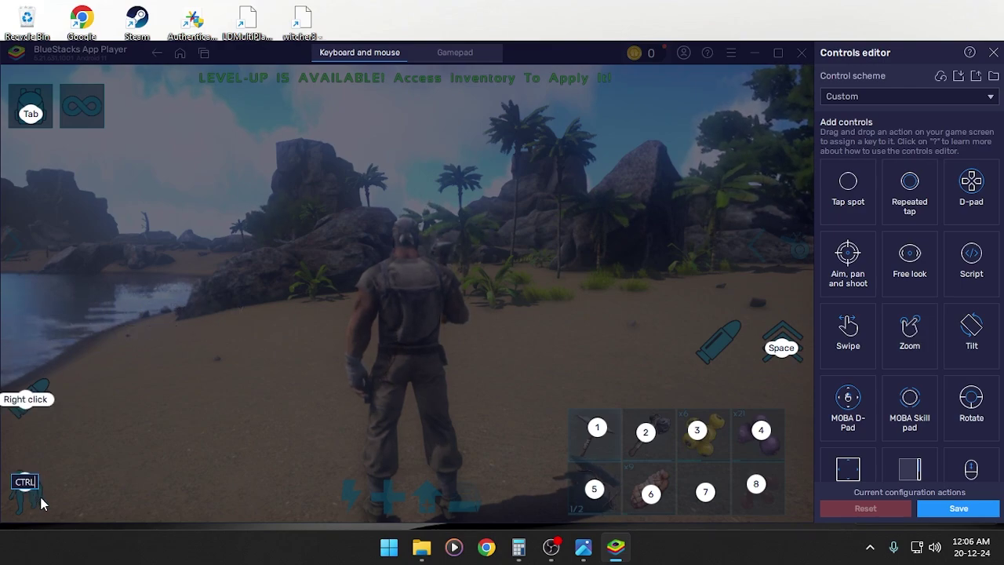
key(BackSpace)
key(c)
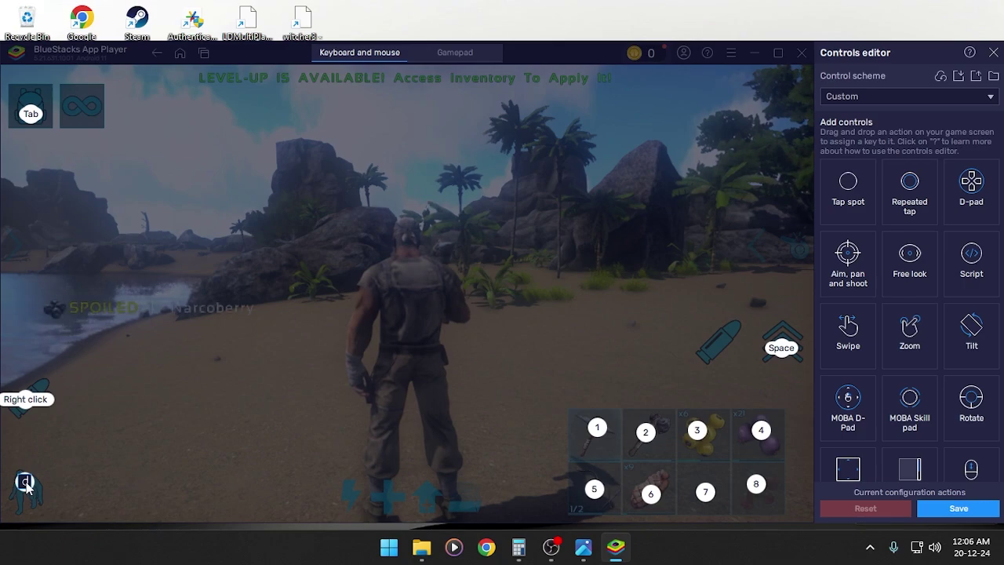
key(ctrl)
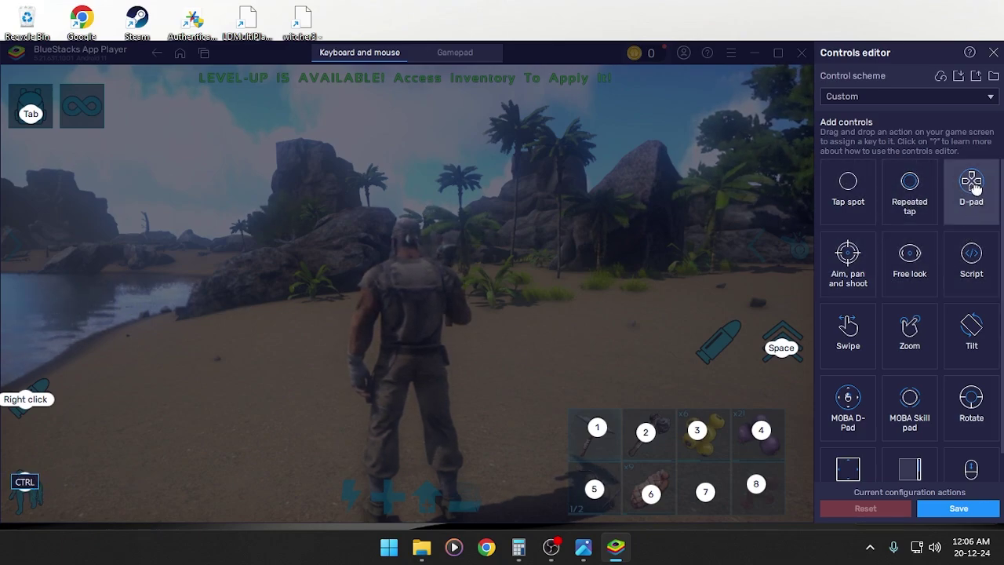
Add a WASD D-pad left of the character and an Aim, pan and shoot control right of it, bound to Alt.
drag(973, 184, 281, 294)
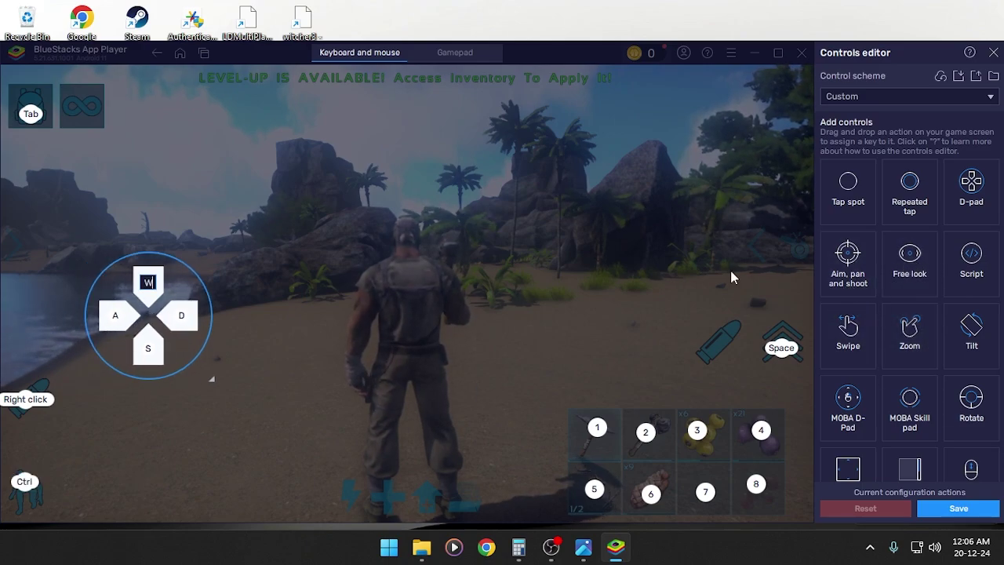
drag(852, 267, 522, 323)
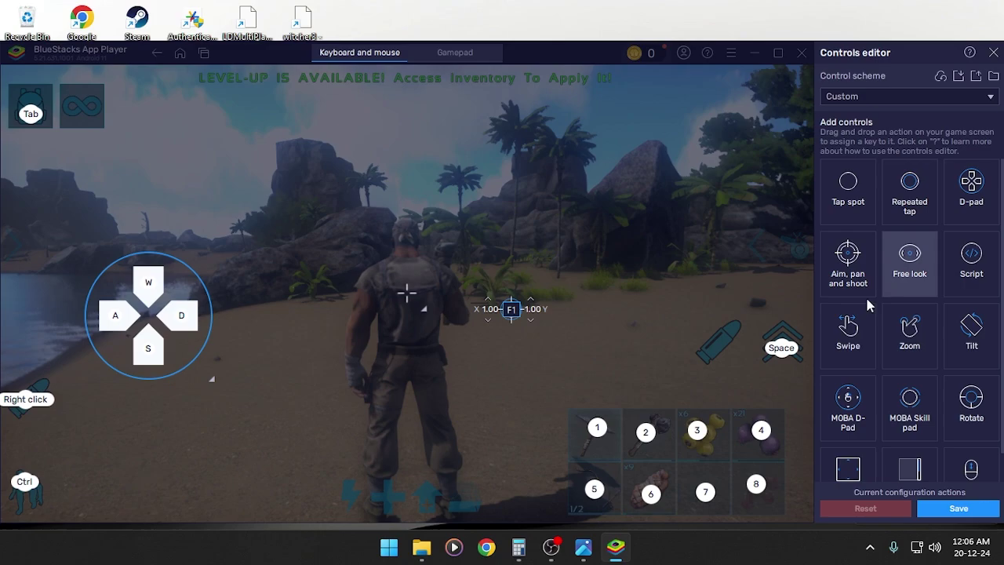
key(alt)
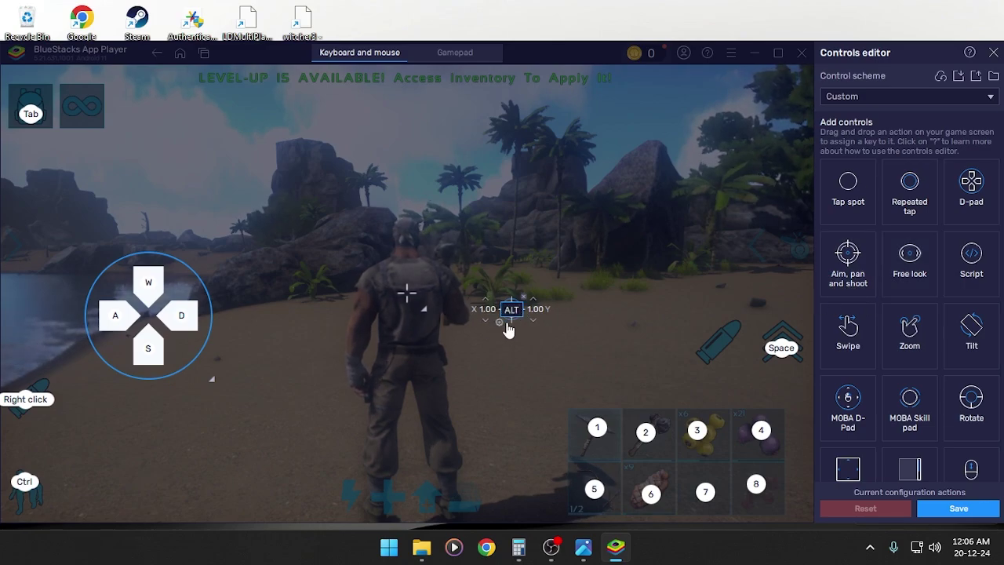
Set Tweaks to 1 in the settings of the Aim, pan and shoot control.
click(500, 323)
click(500, 321)
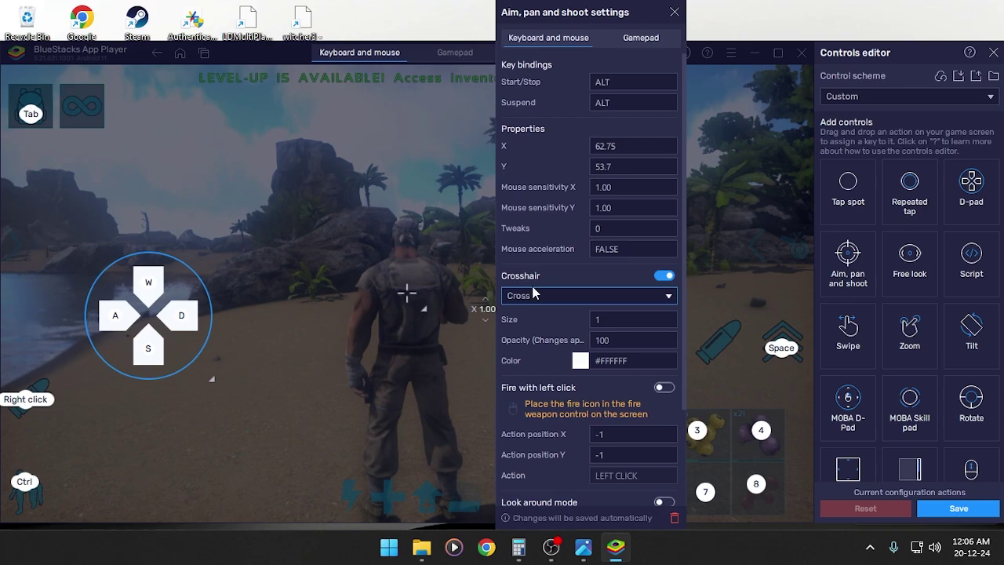
click(666, 152)
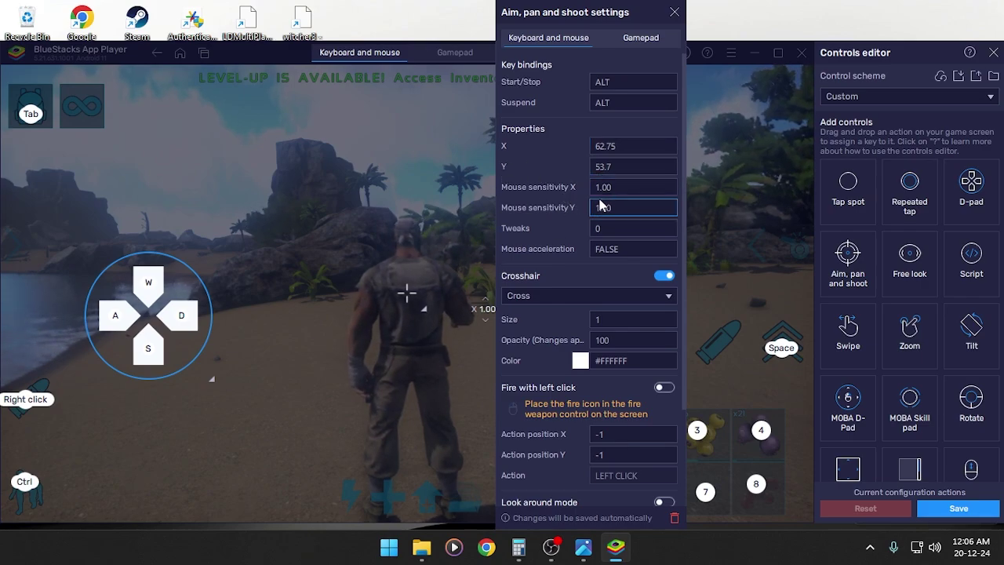
click(615, 229)
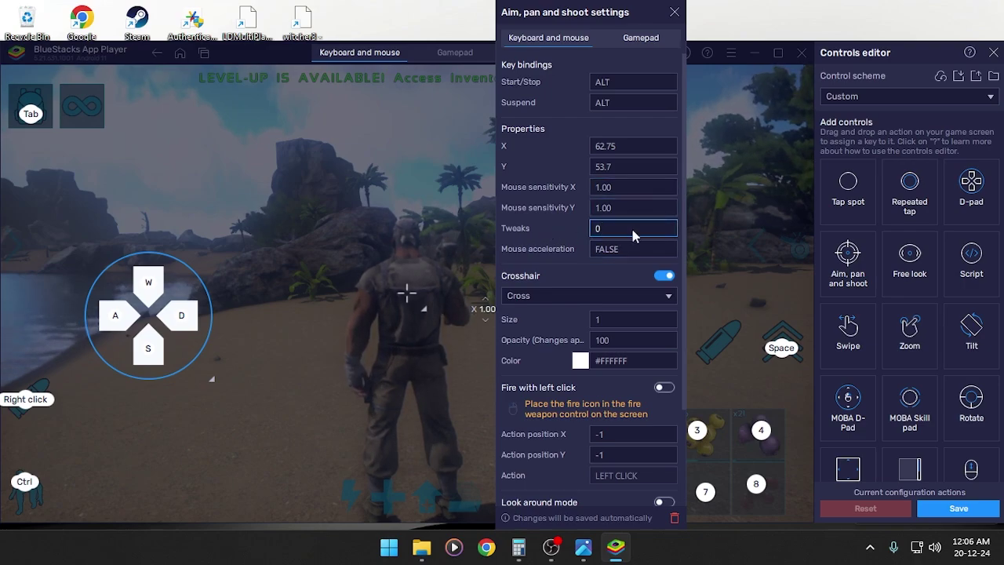
key(BackSpace)
text(1)
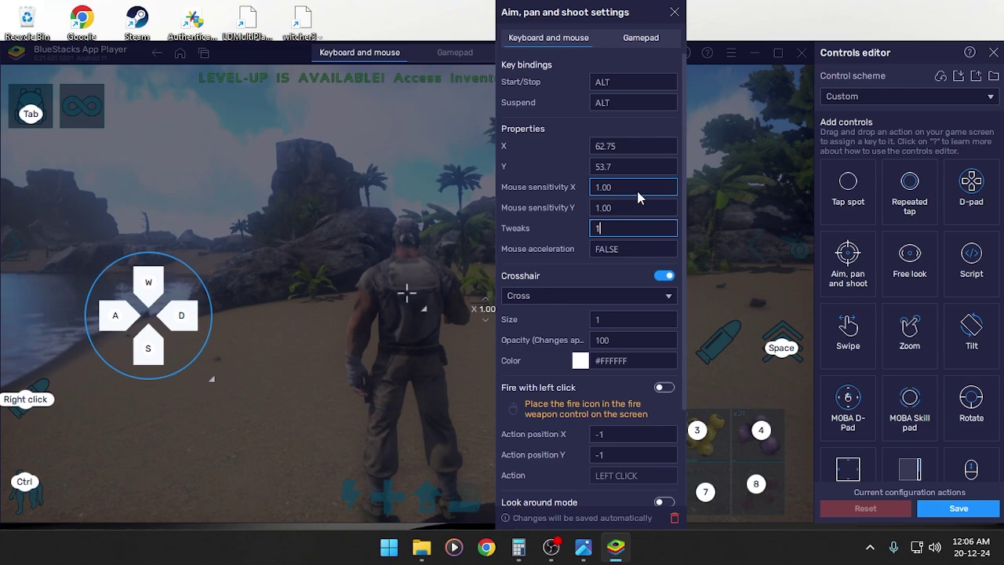
Enable Fire with left click with action position X 20 and Y 20, and save the control scheme.
scroll(584, 318, down, 3)
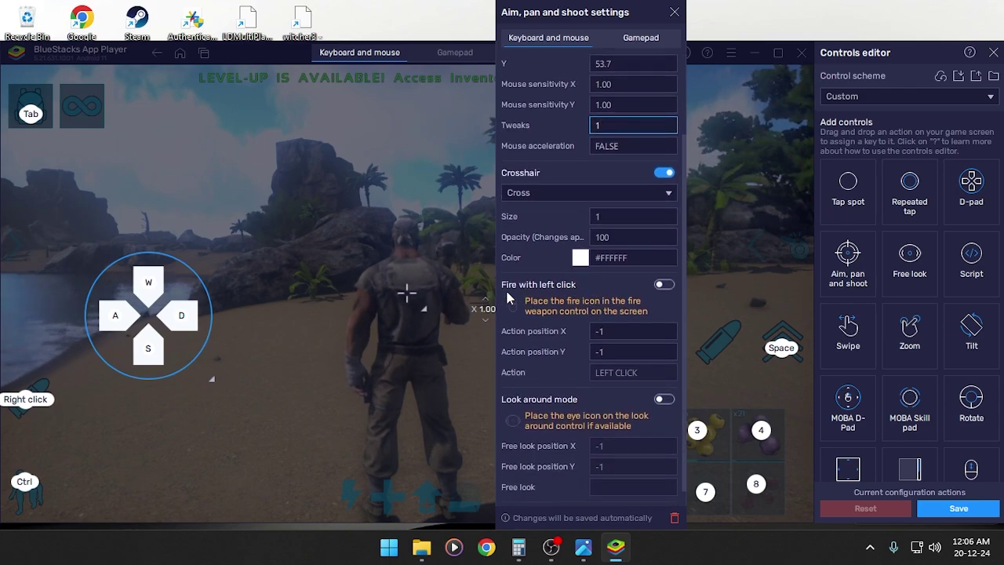
click(664, 284)
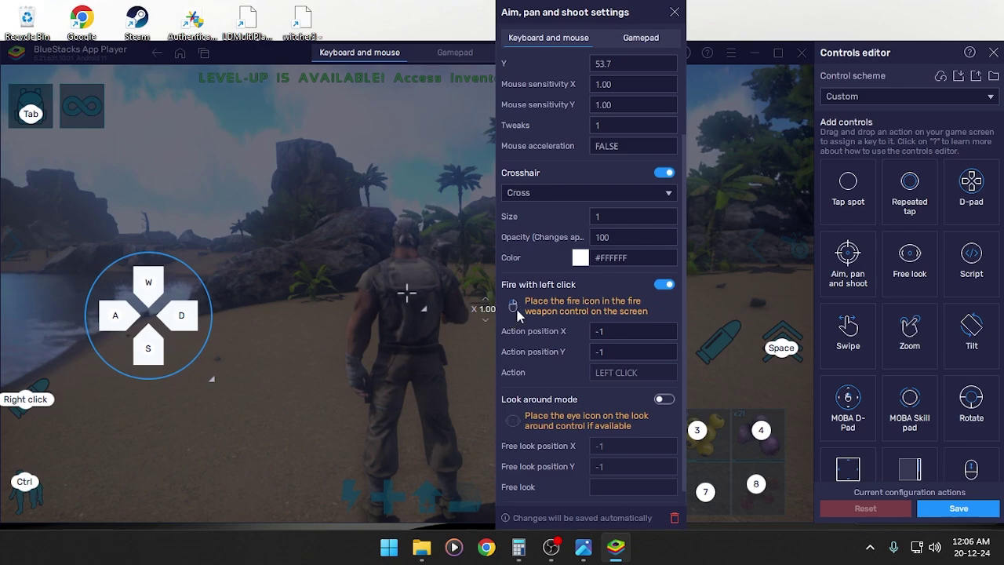
click(619, 331)
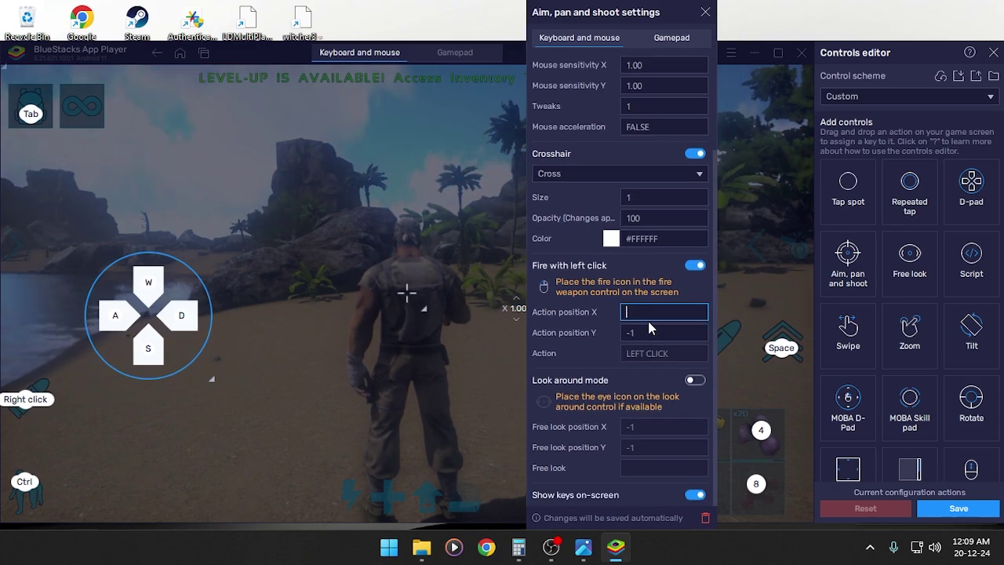
text(20)
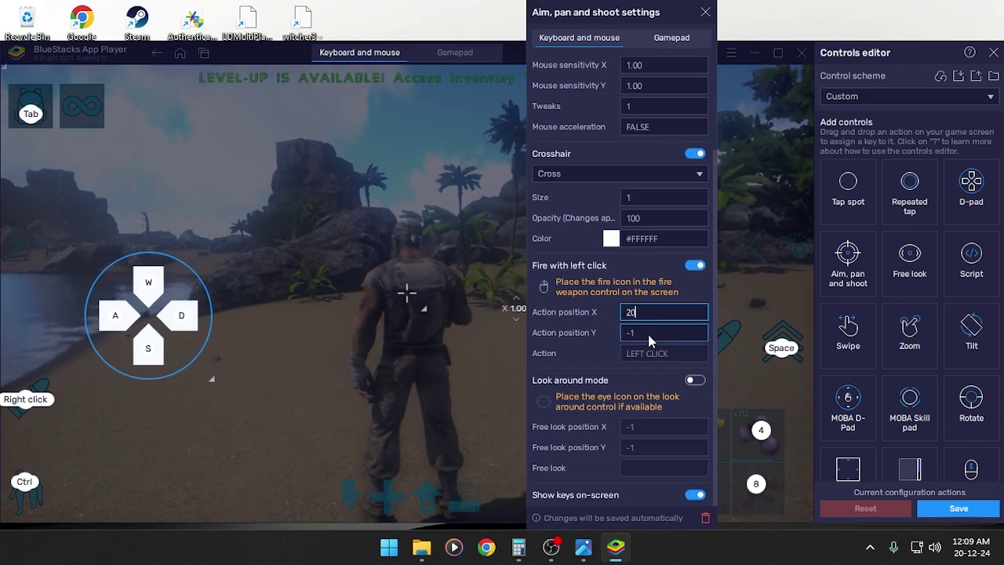
click(651, 334)
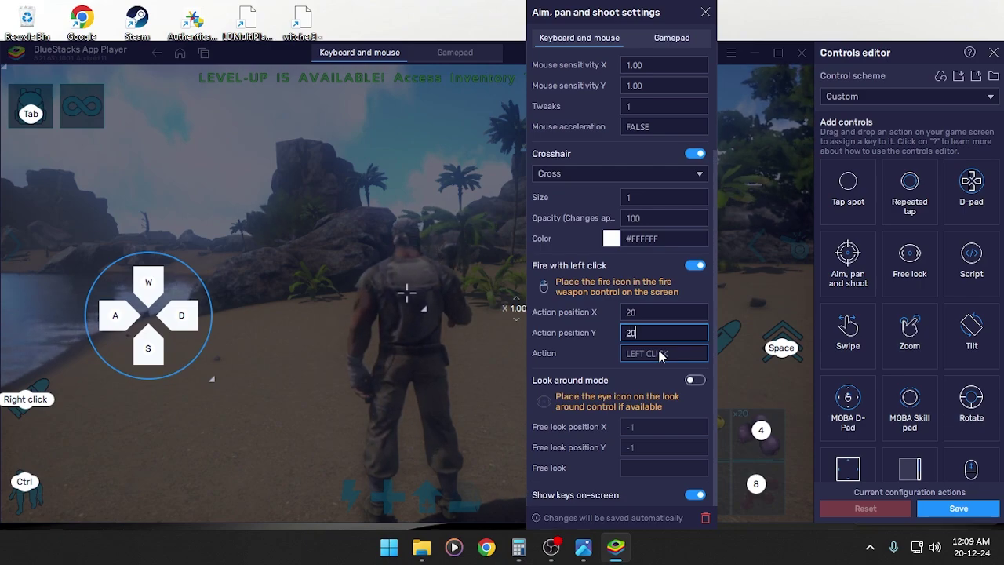
click(708, 14)
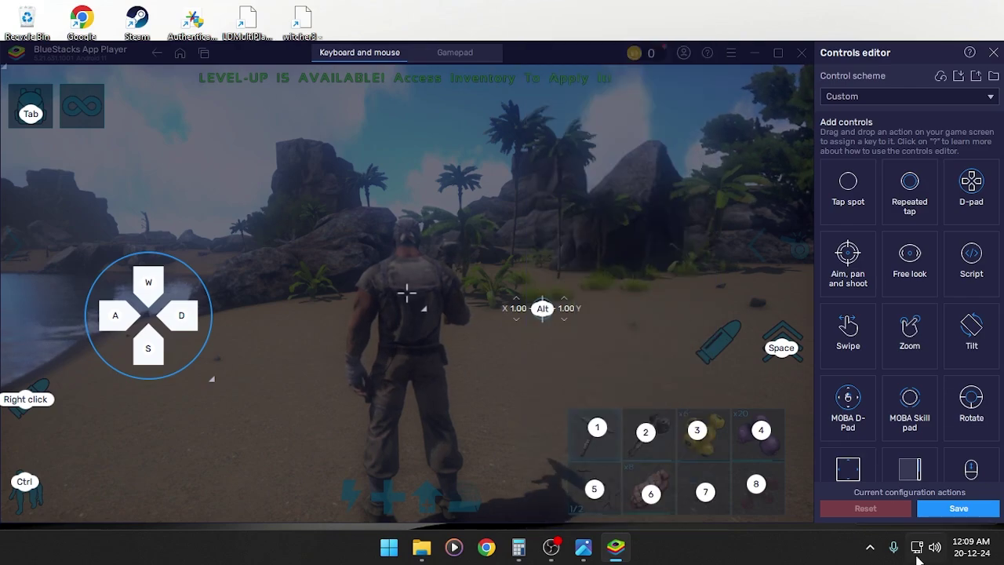
click(953, 510)
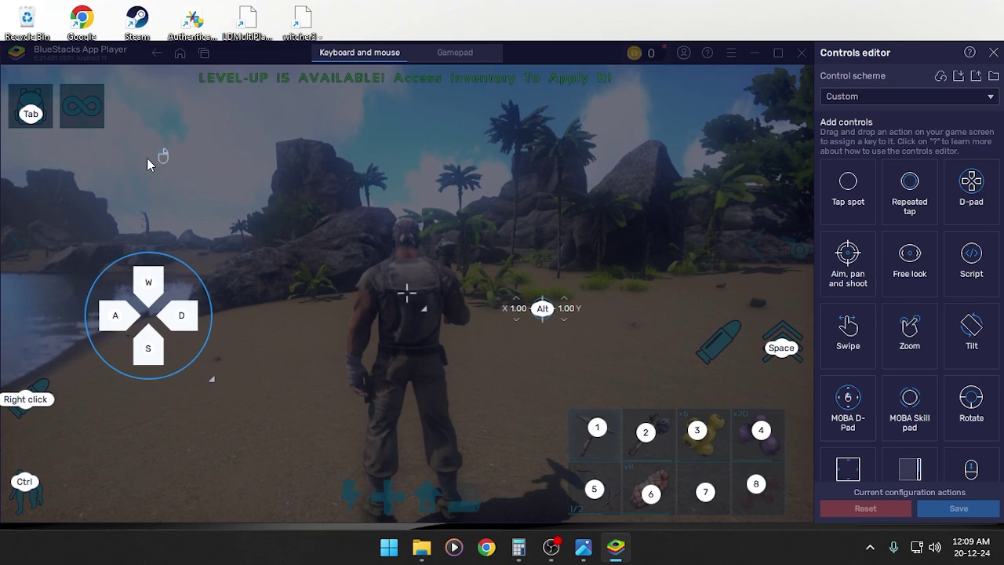
Move the left-click fire icon beside the left shoot button, then save the controls and close the editor.
drag(158, 164, 76, 394)
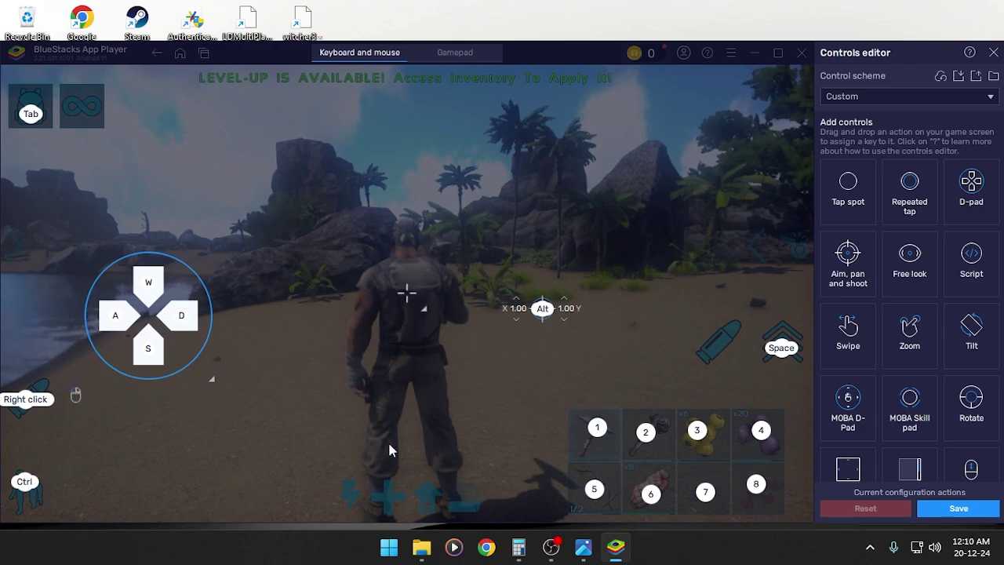
click(66, 406)
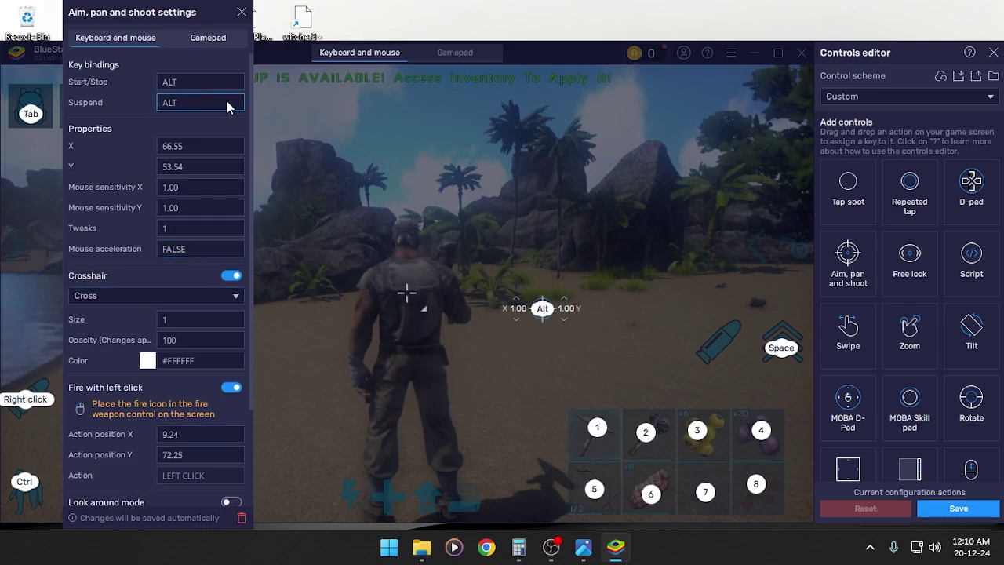
click(241, 13)
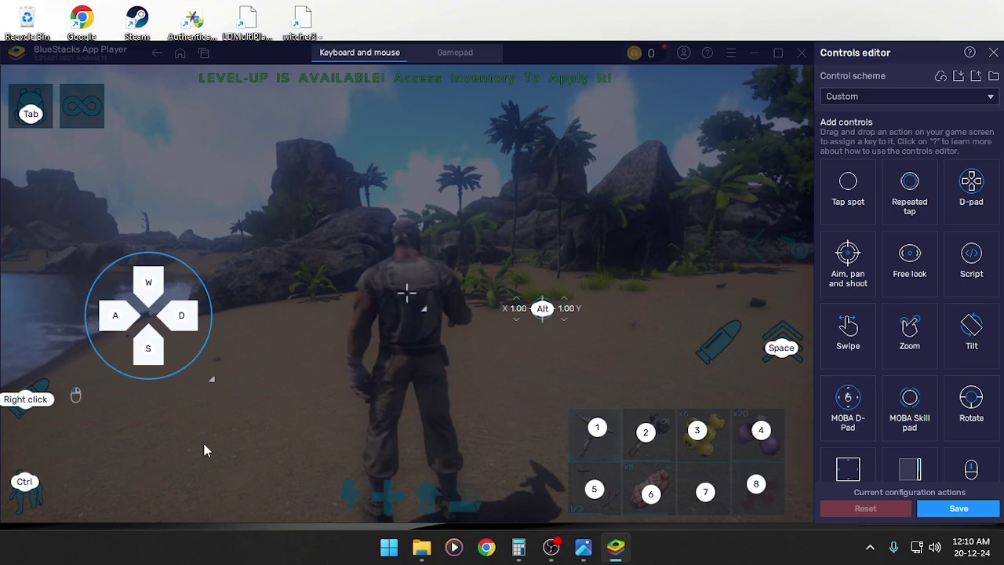
click(959, 508)
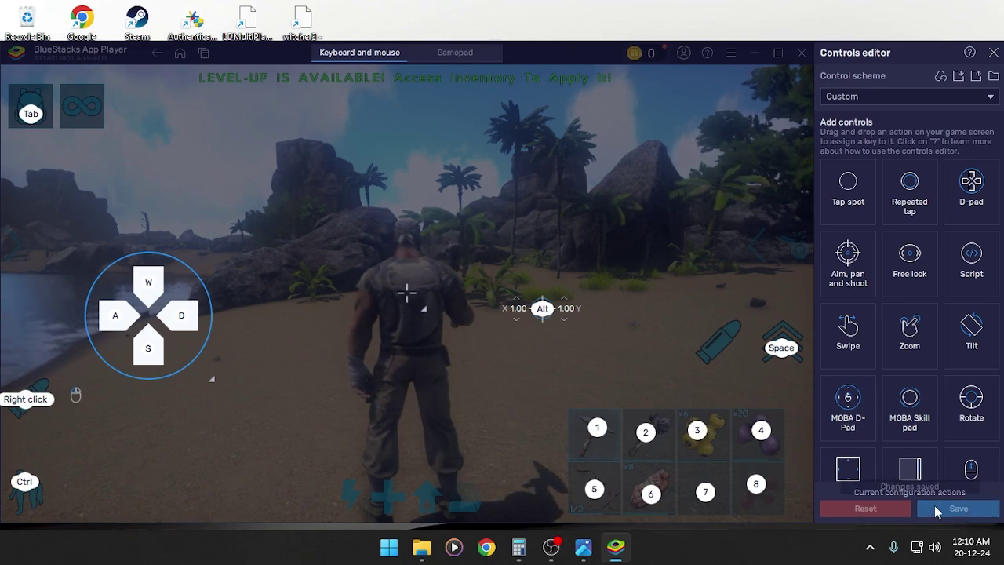
click(993, 52)
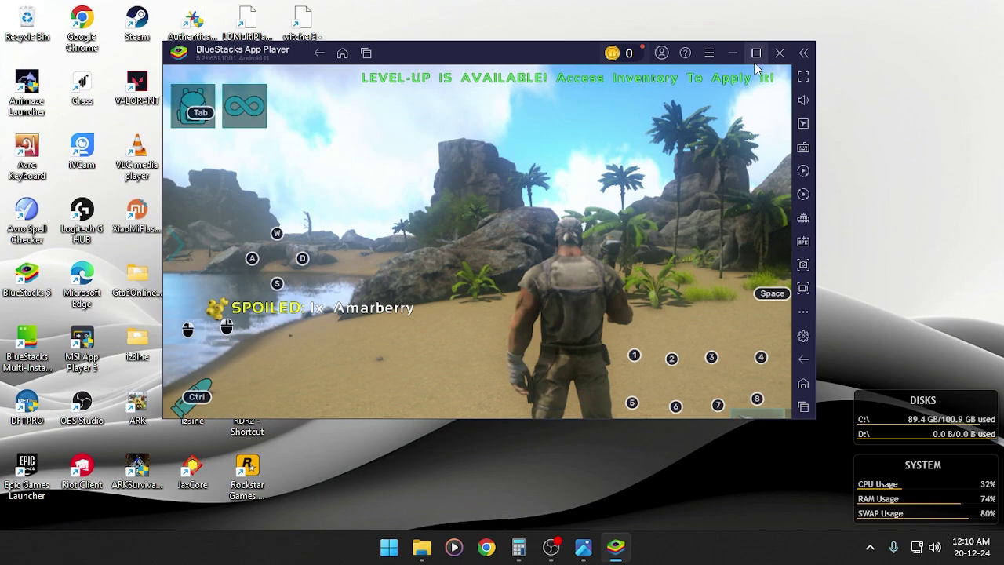
Exit BlueStacks App Player and relaunch ARK from its desktop shortcut.
click(779, 54)
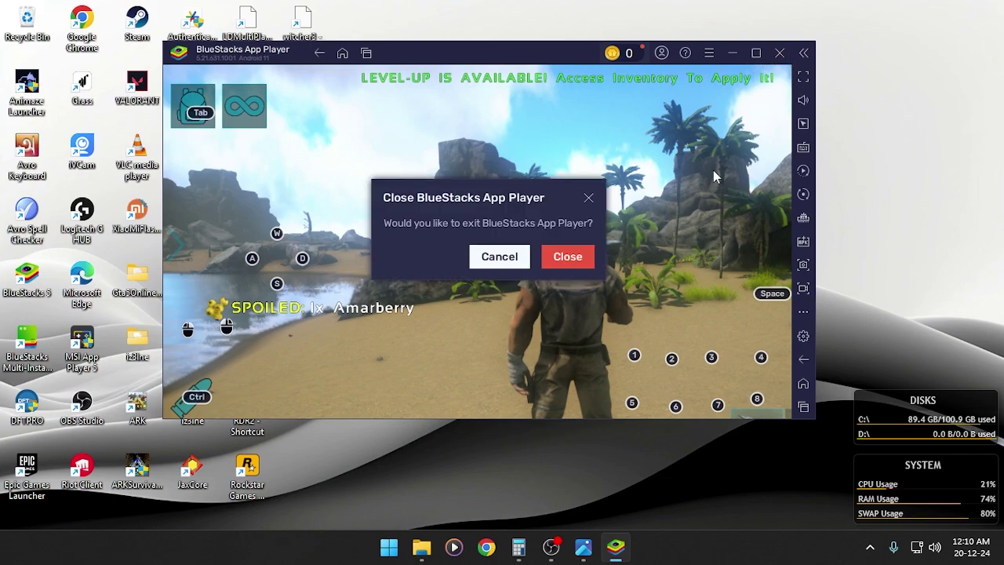
click(567, 257)
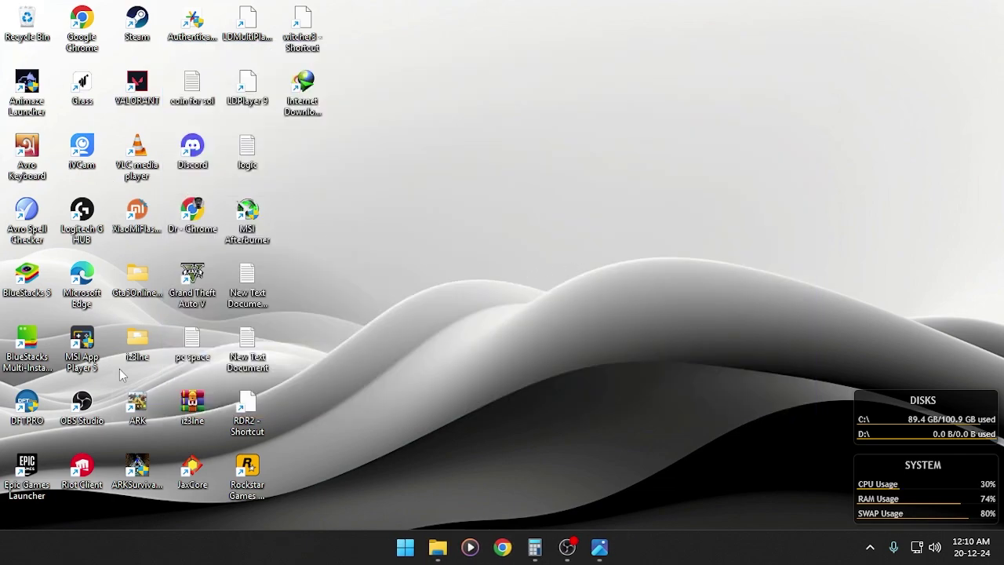
double_click(137, 404)
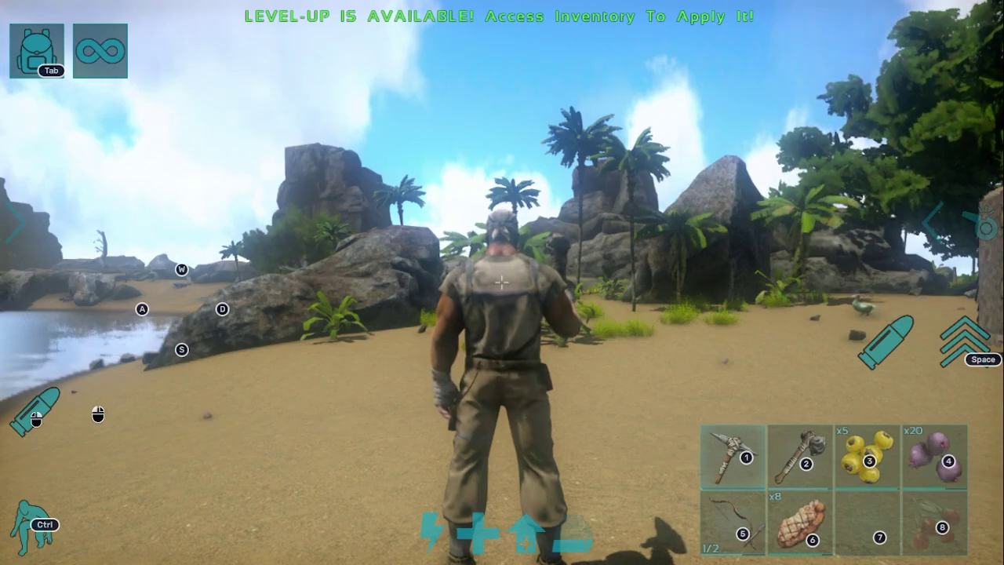
Test the camera, forward movement and jump controls by running and jumping around the beach.
mouse_move(502, 283)
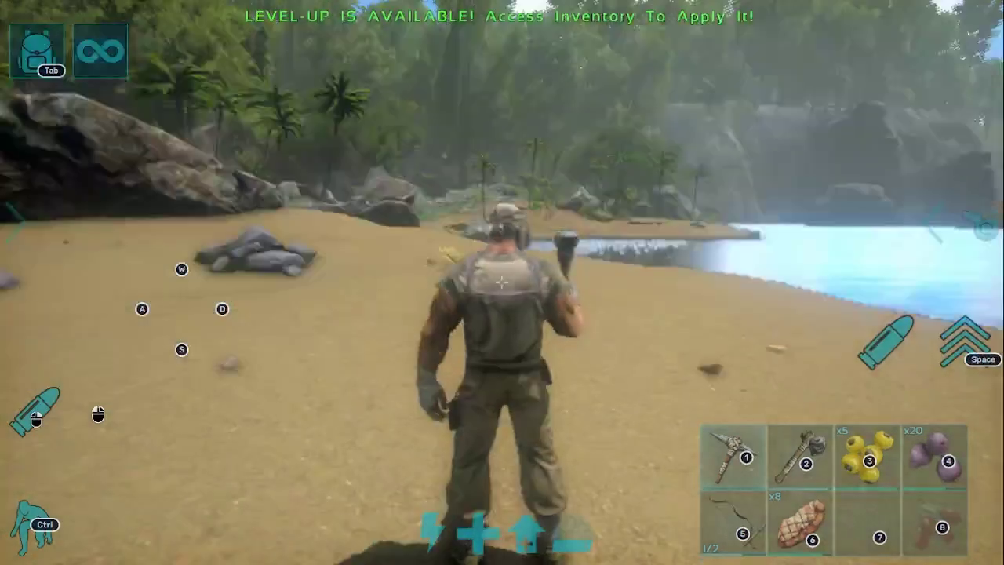
key(w)
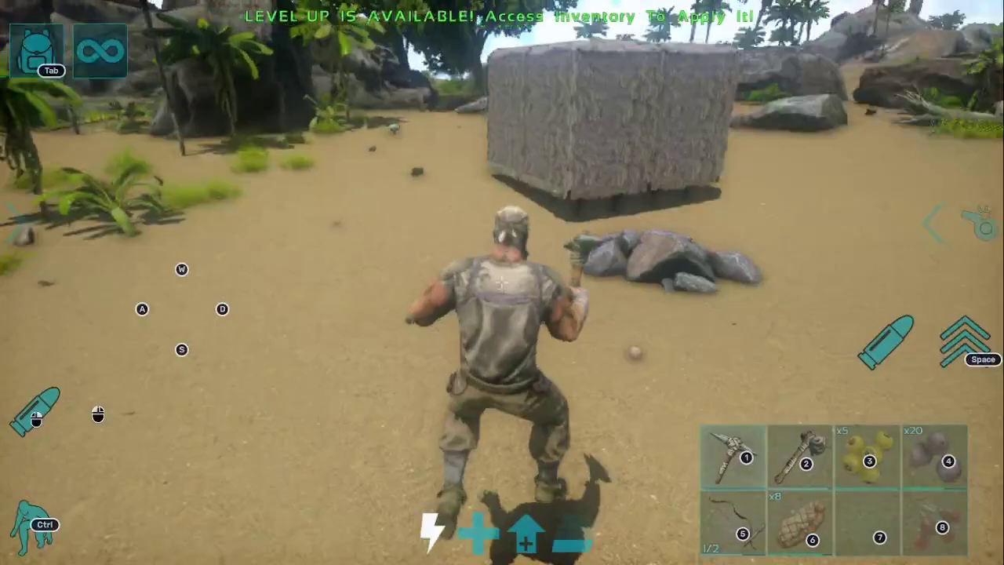
key(w)
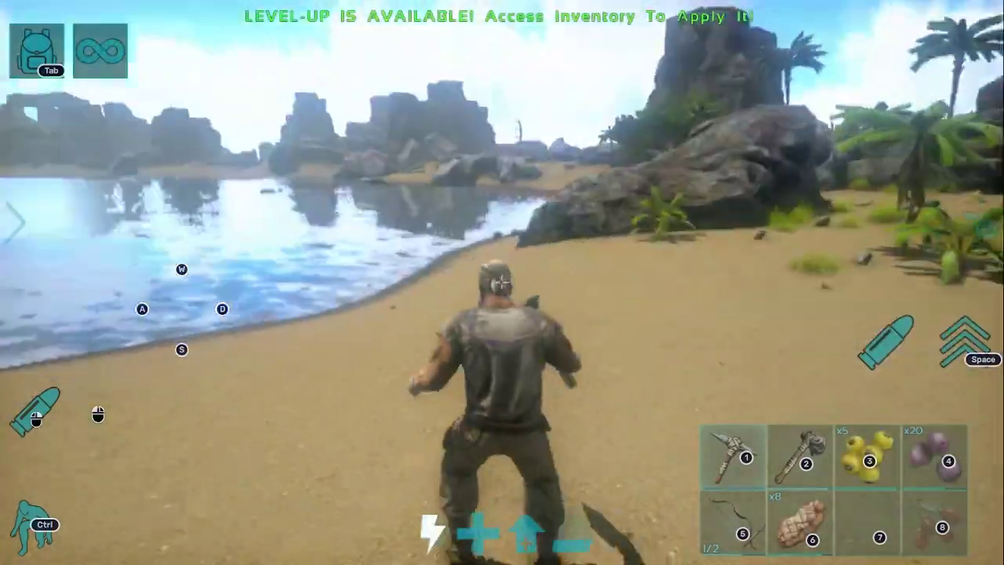
key(space)
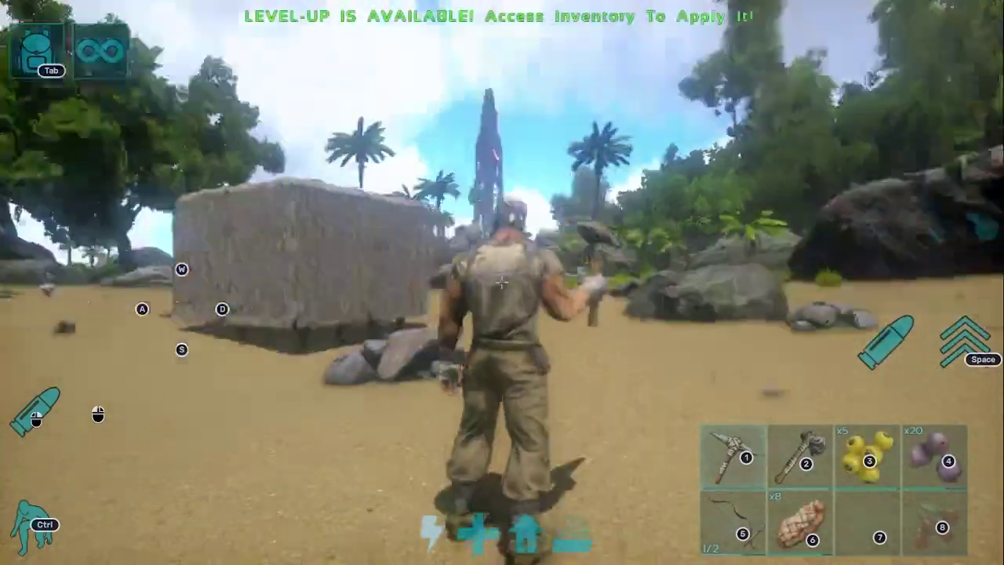
key(space)
key(w)
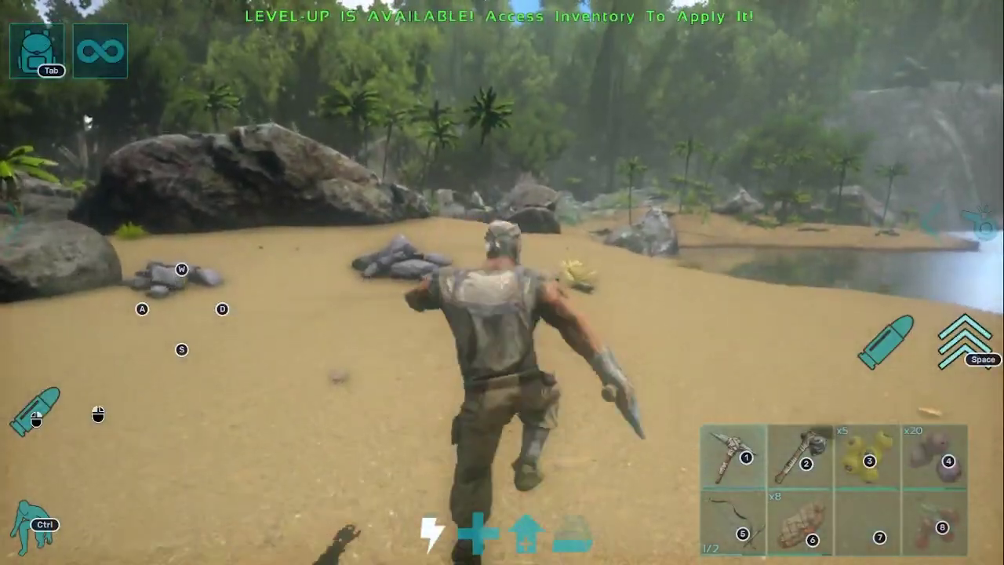
key(space)
key(w)
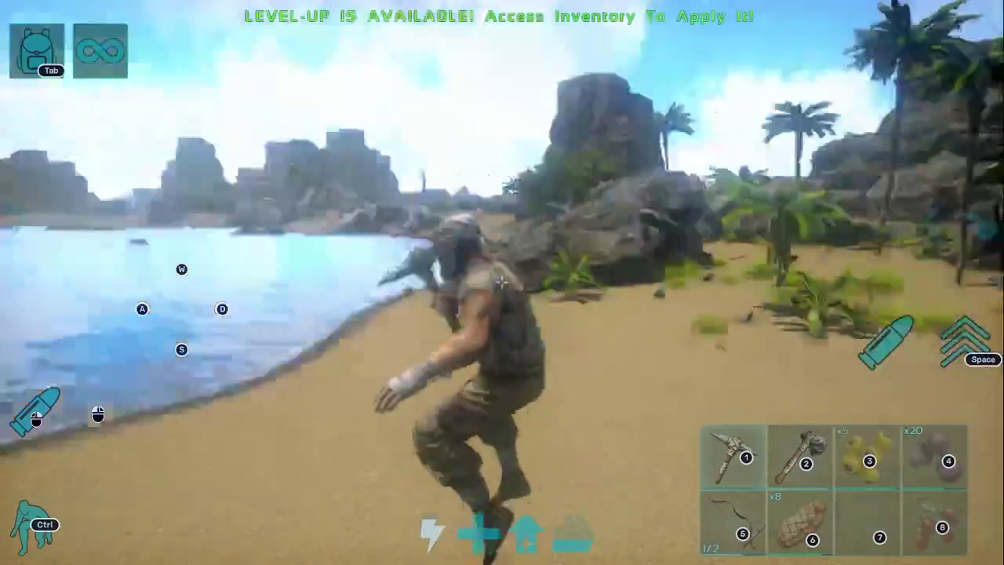
key(space)
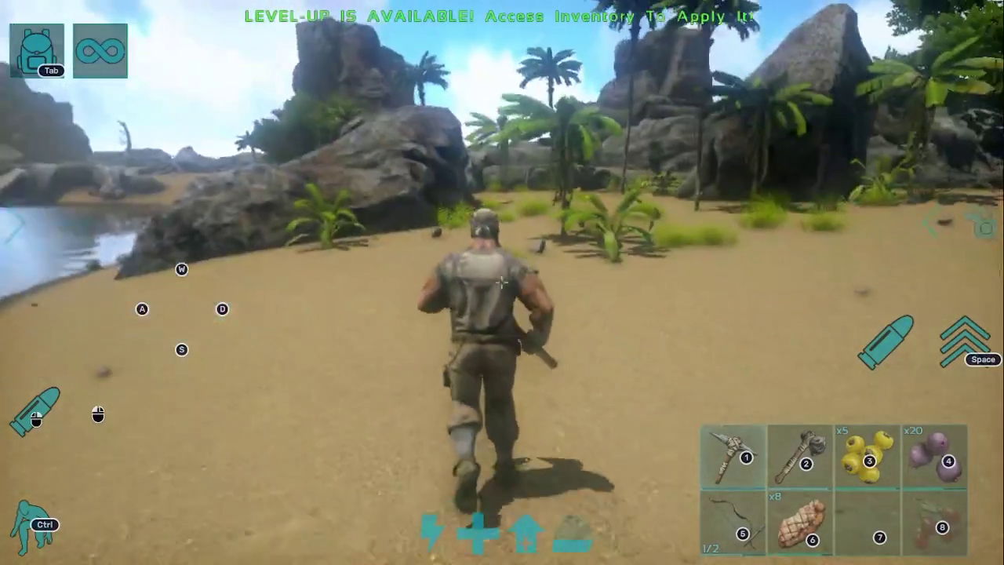
Run inland across the sand, jump over the large rock and head toward the lake shore.
key(w)
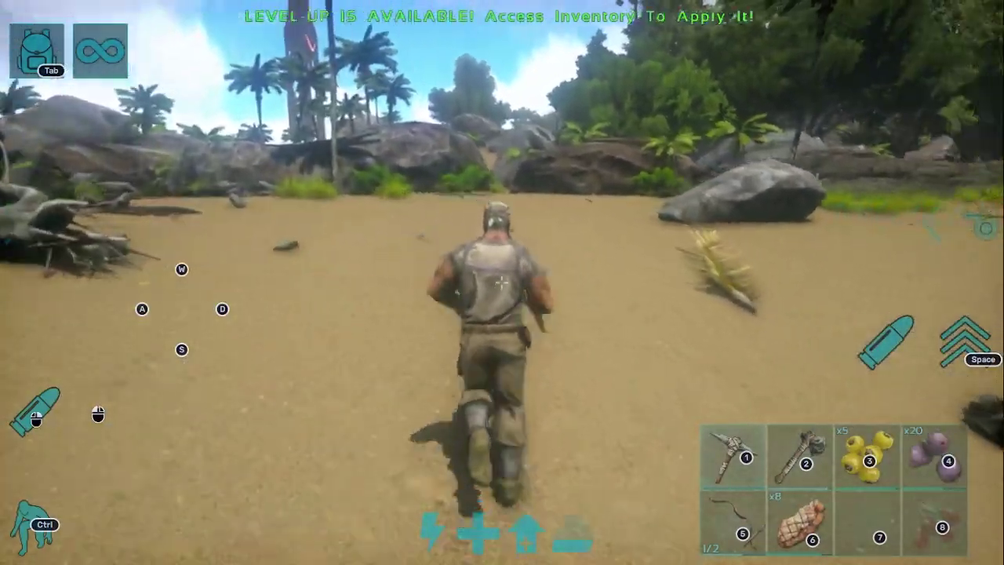
key(2)
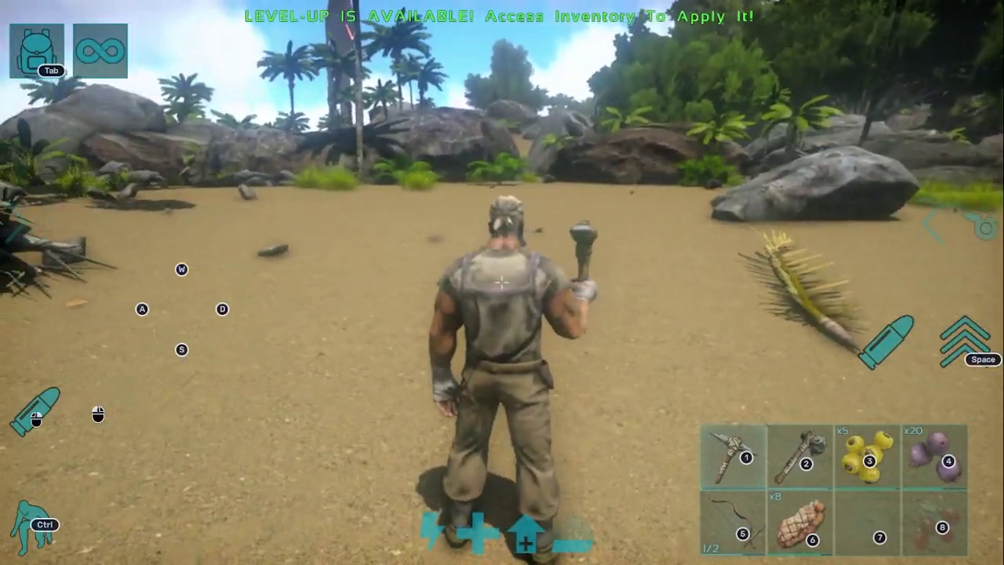
key(w)
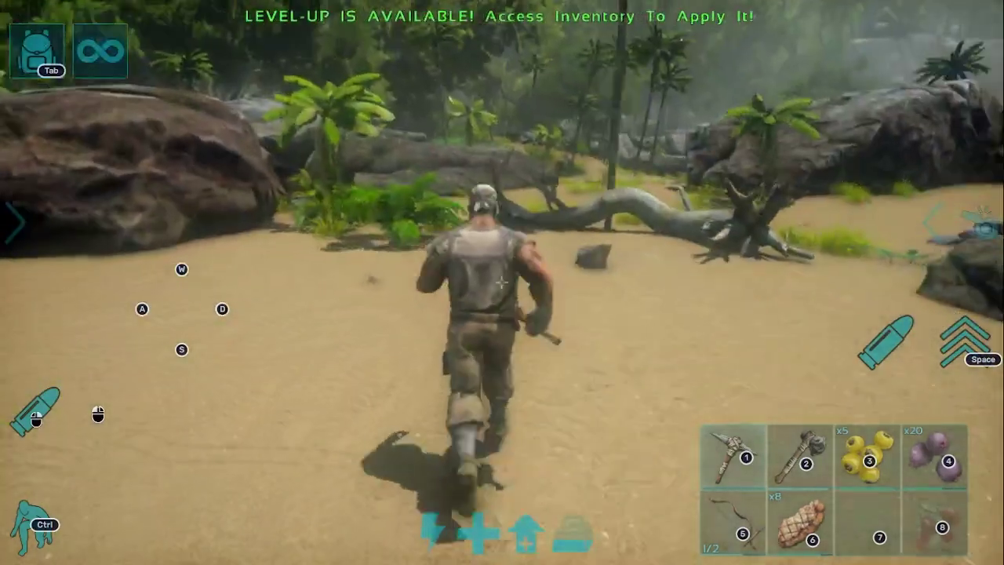
key(w)
key(space)
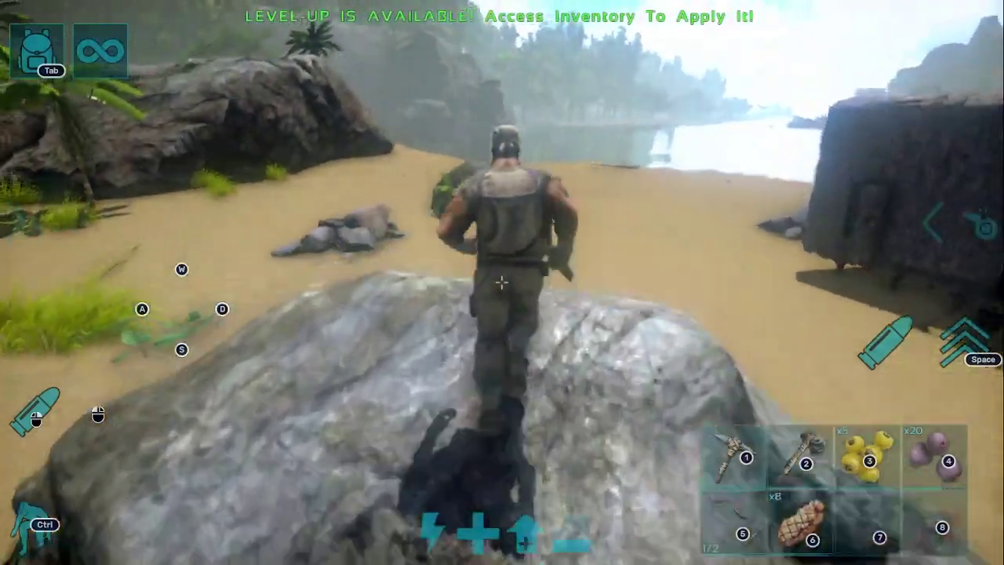
key(w)
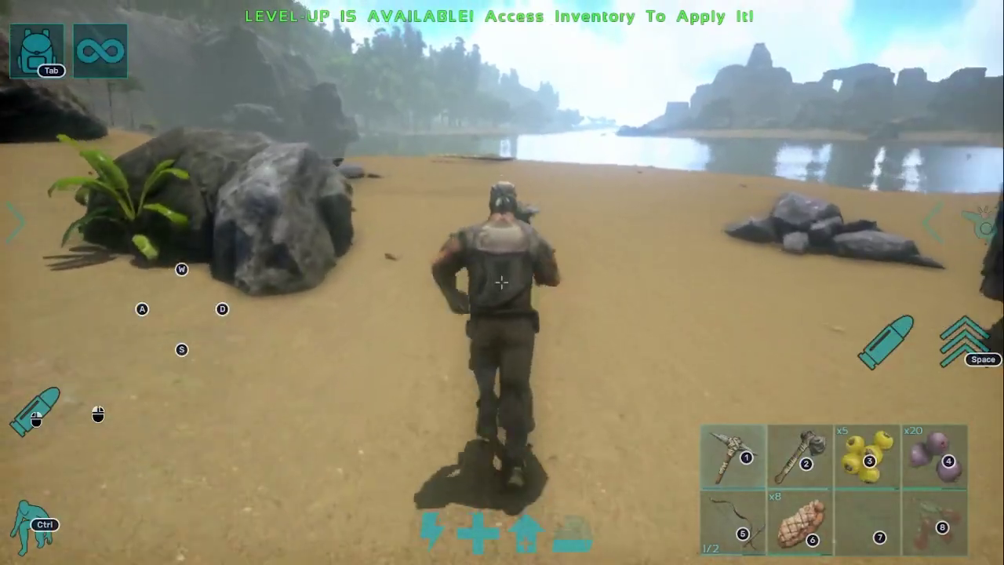
key(w)
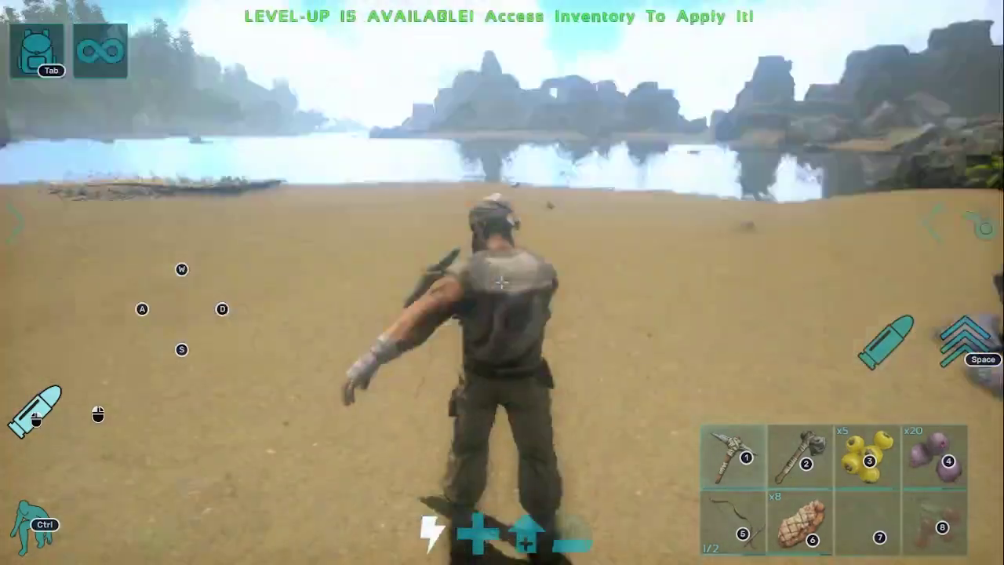
Test the left-click attack by running to the large grey boulder and striking it with the stone pick.
key(w)
key(shift)
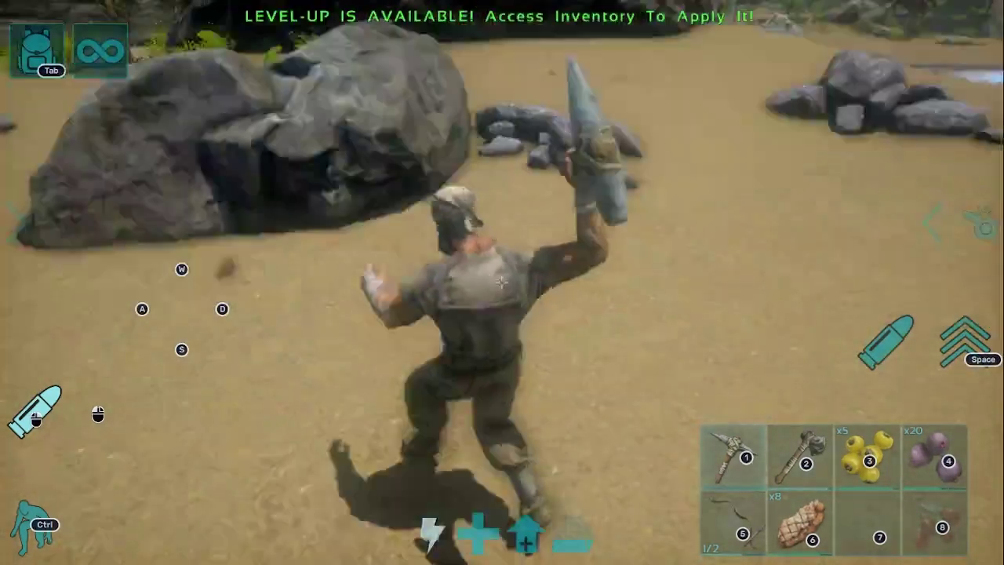
key(w)
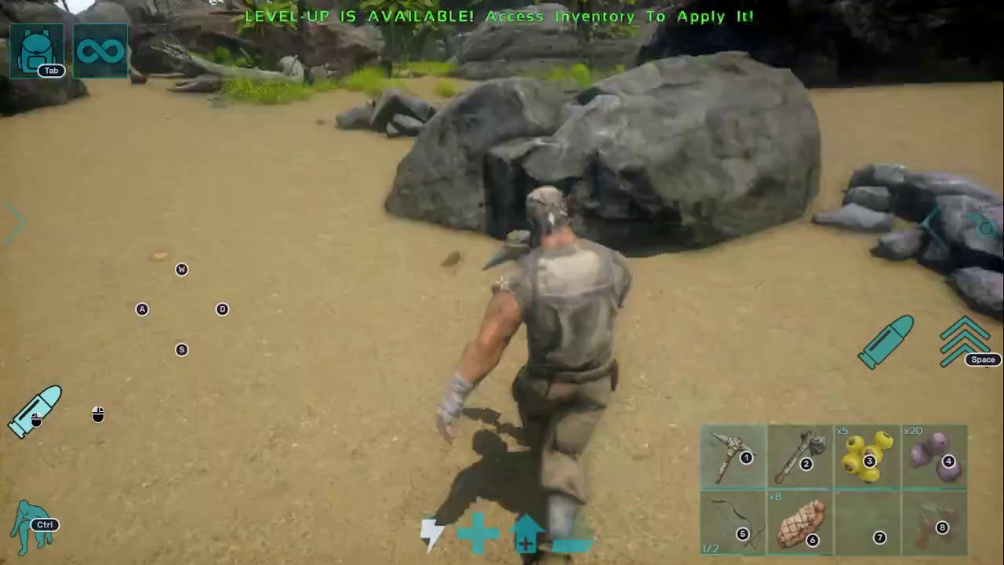
click(502, 282)
key(w)
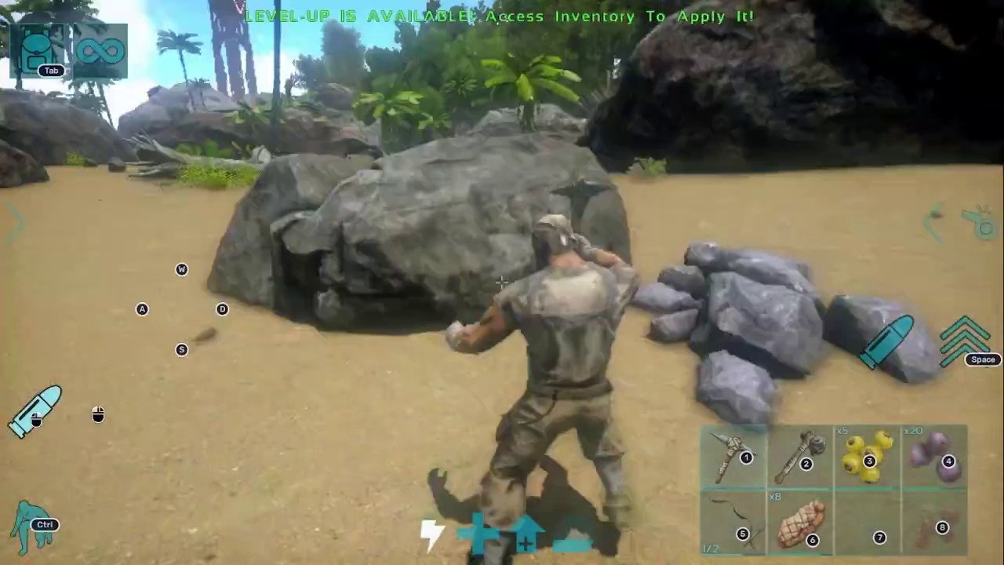
click(502, 282)
key(w)
click(502, 282)
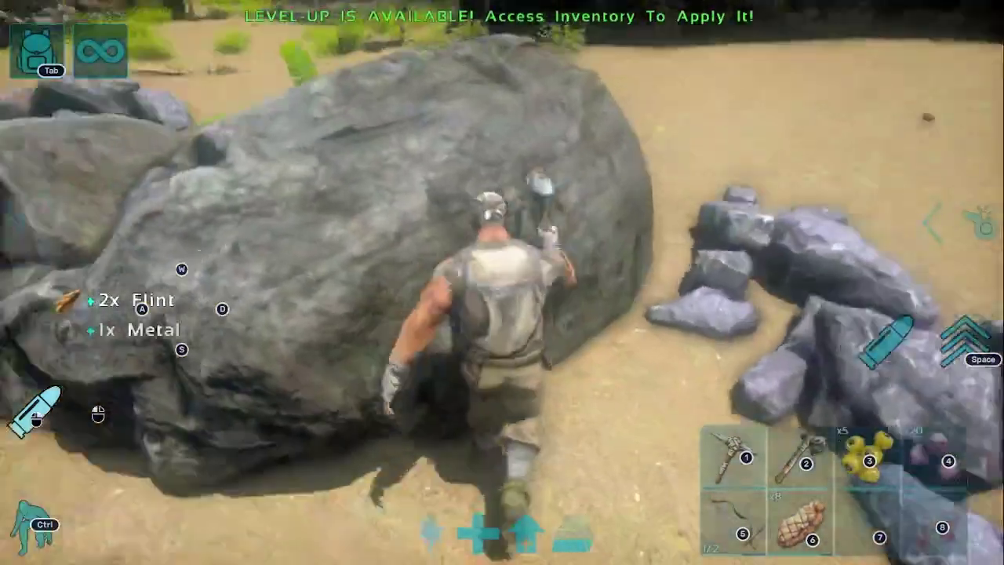
click(502, 283)
key(w)
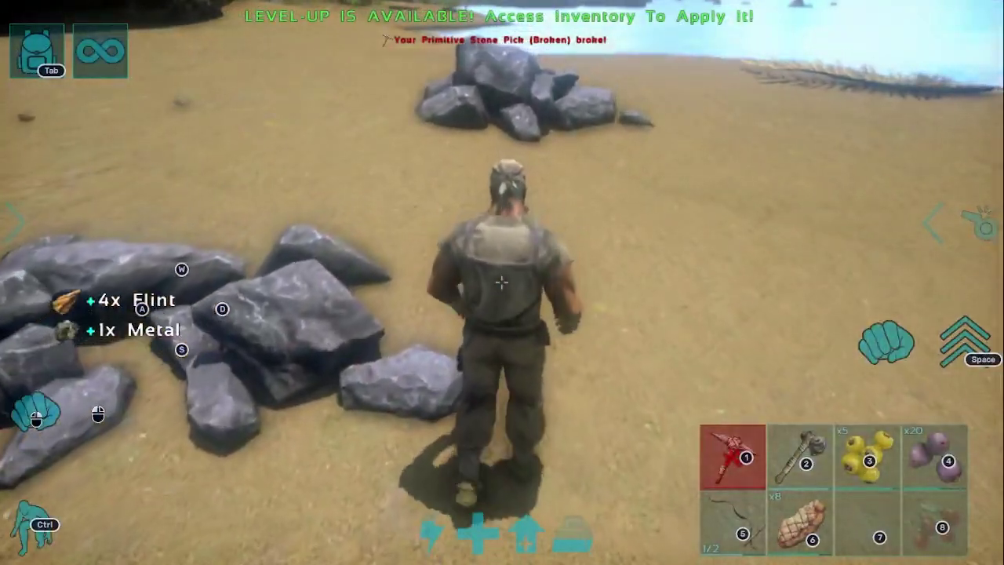
Test the hotbar keys by equipping the hatchet in slot 2 and the bow in slot 5.
key(2)
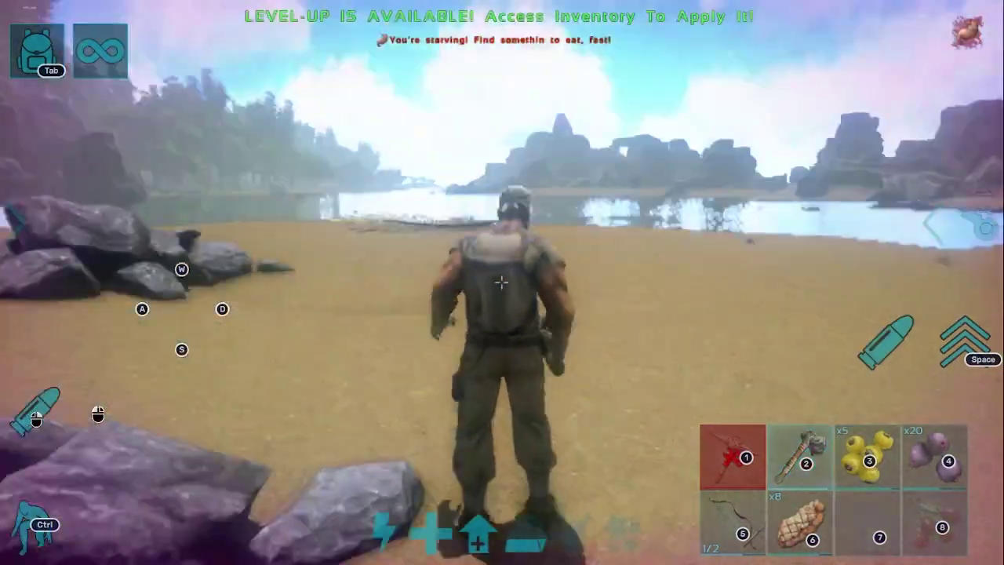
key(w)
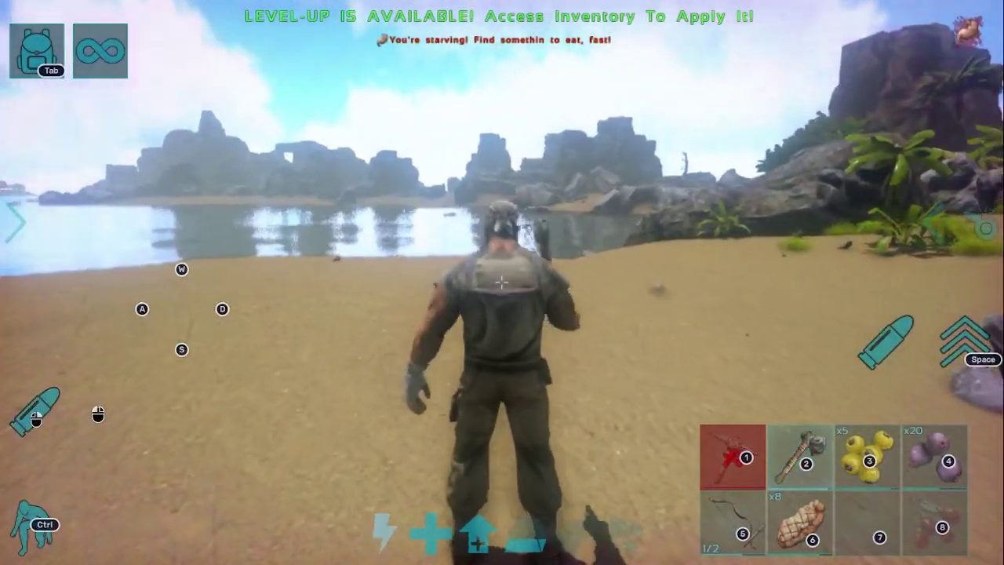
key(5)
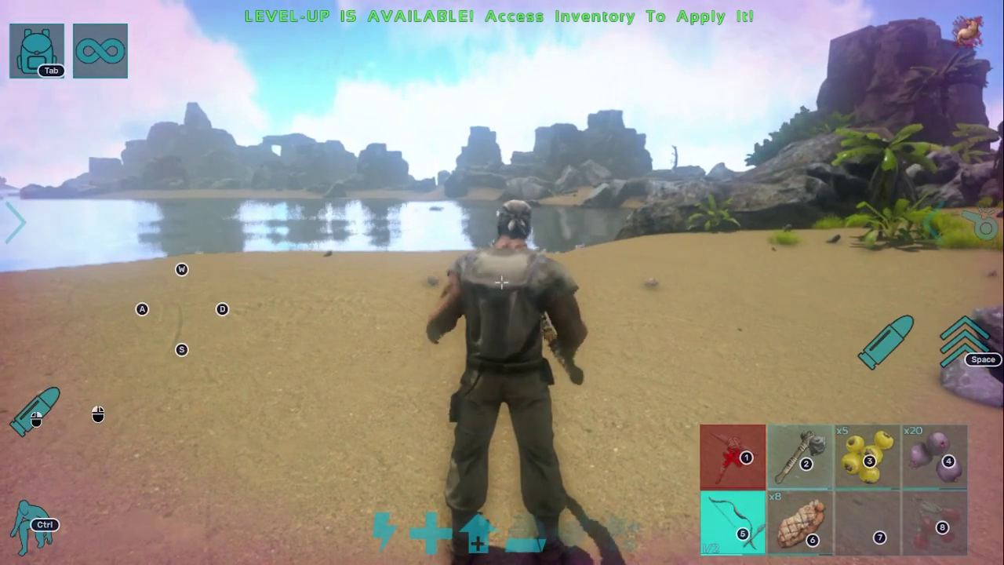